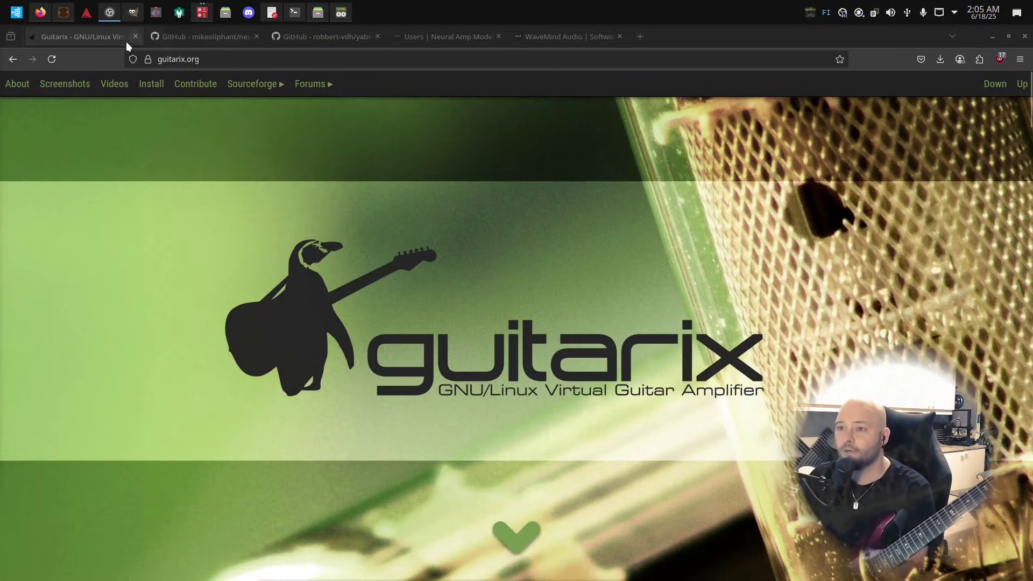
In Patchance, zoom the routing graph and nudge the gx head amp, Neural Amp Modeler and NeuralAmpModeler nodes into line
left_click(68, 14)
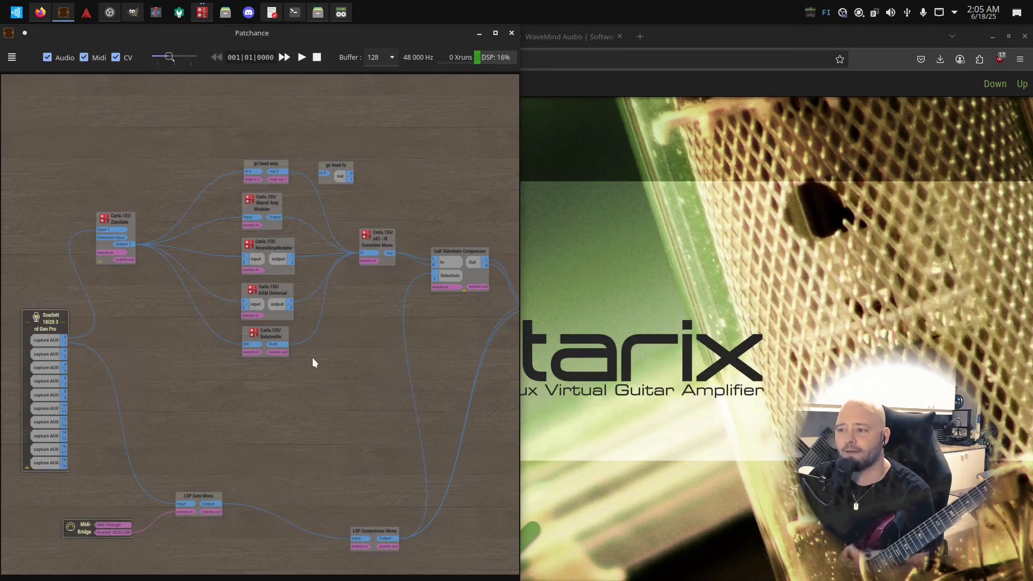
scroll(252, 297, "up", 4)
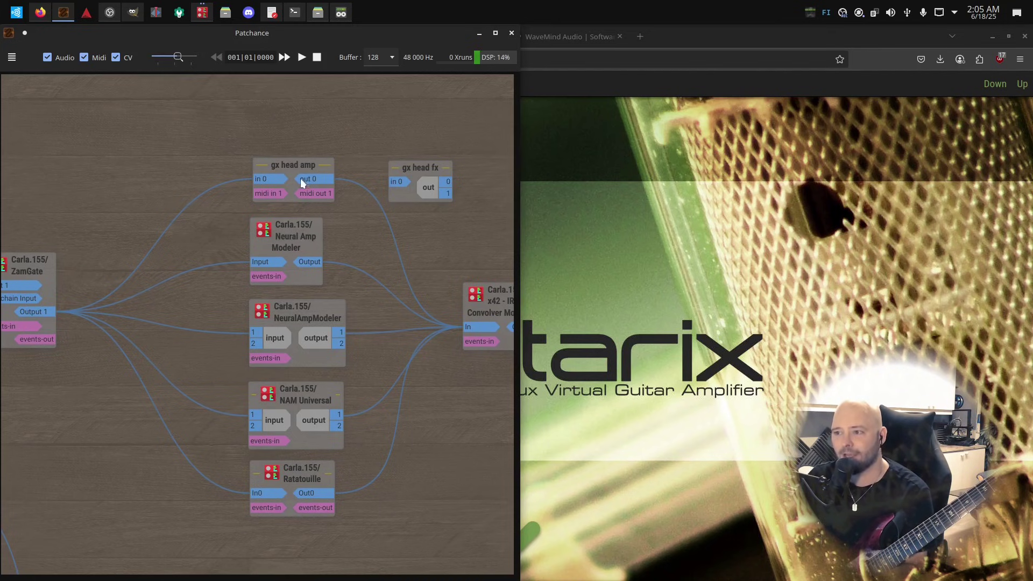
left_click_drag(294, 163, 287, 156)
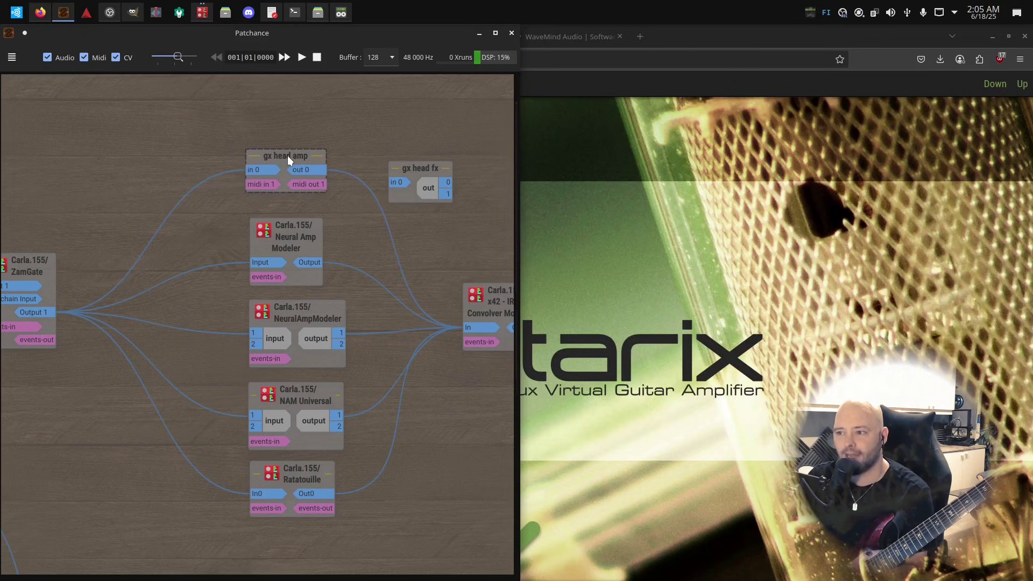
left_click_drag(298, 239, 299, 237)
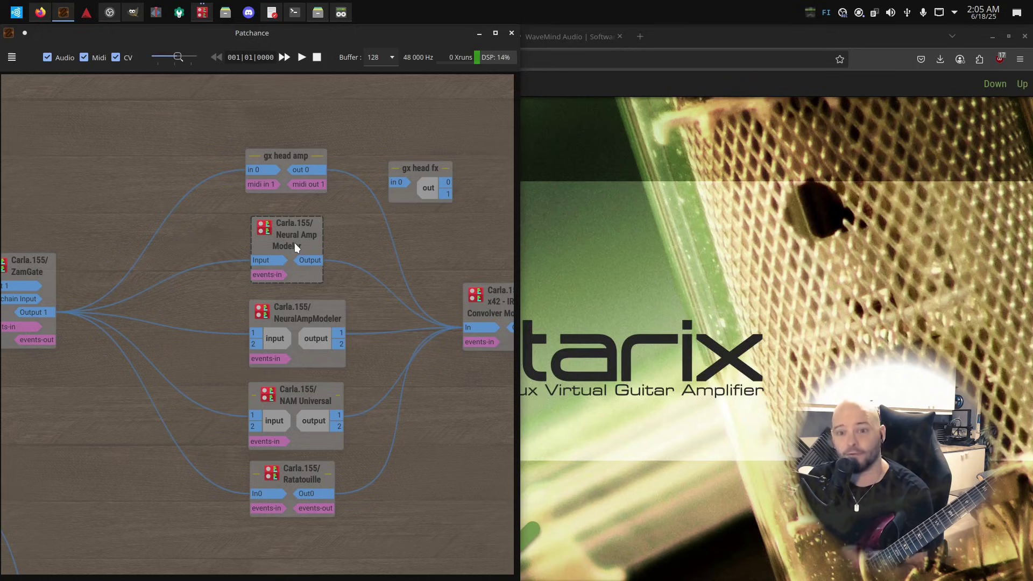
left_click_drag(302, 305, 303, 302)
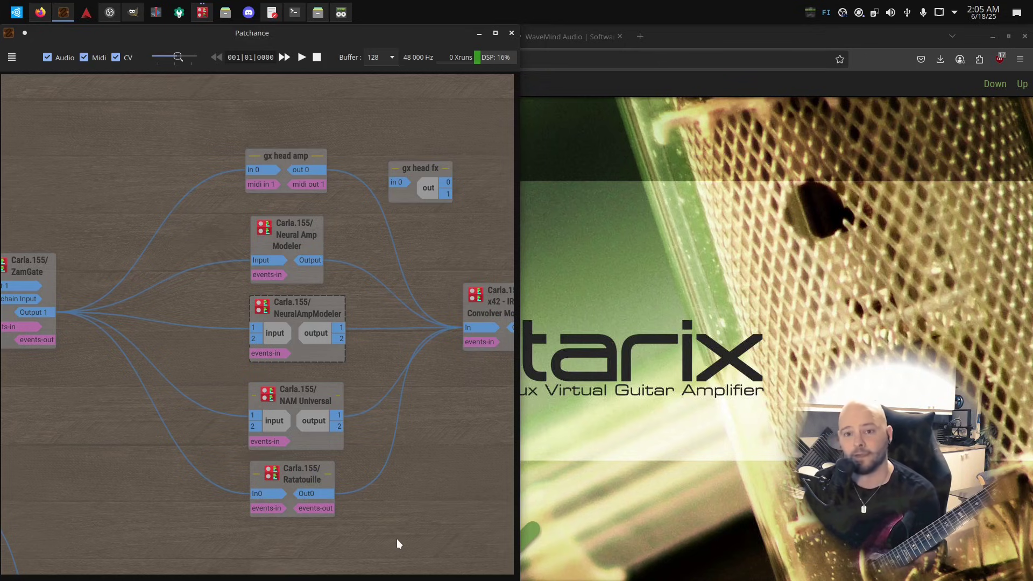
scroll(398, 543, "down", 2)
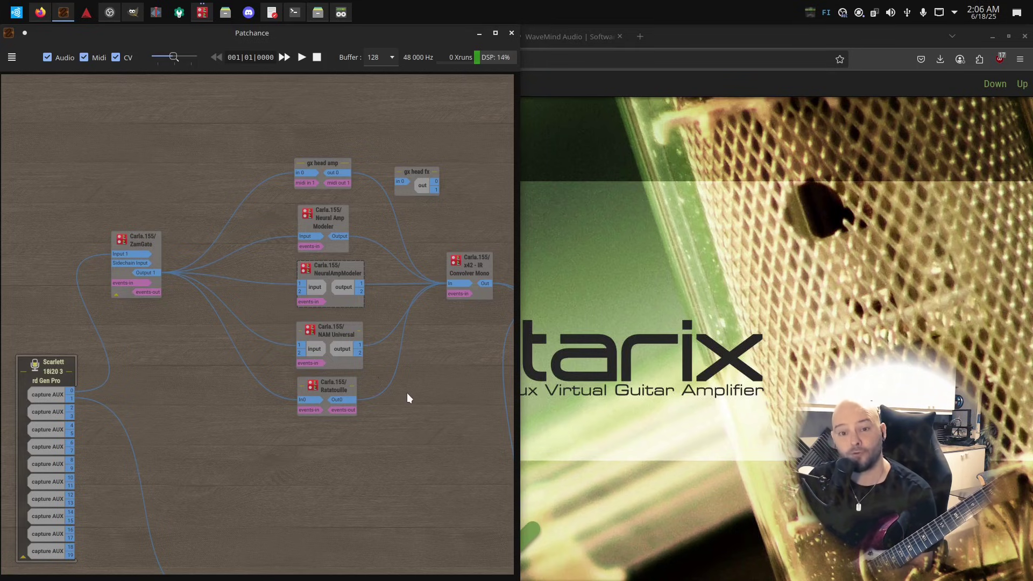
left_click_drag(460, 276, 428, 269)
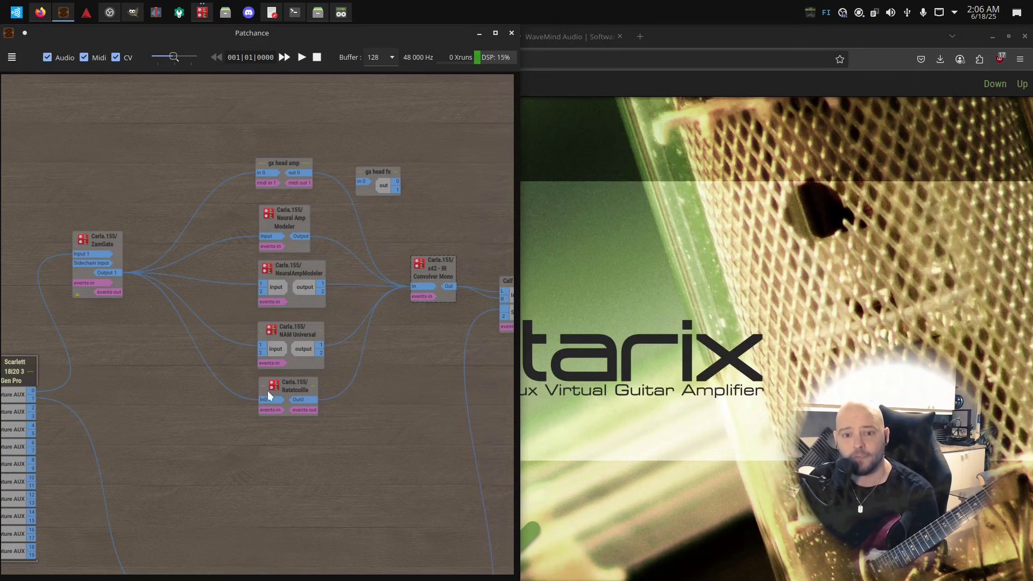
scroll(267, 391, "down", 1)
scroll(295, 369, "up", 1)
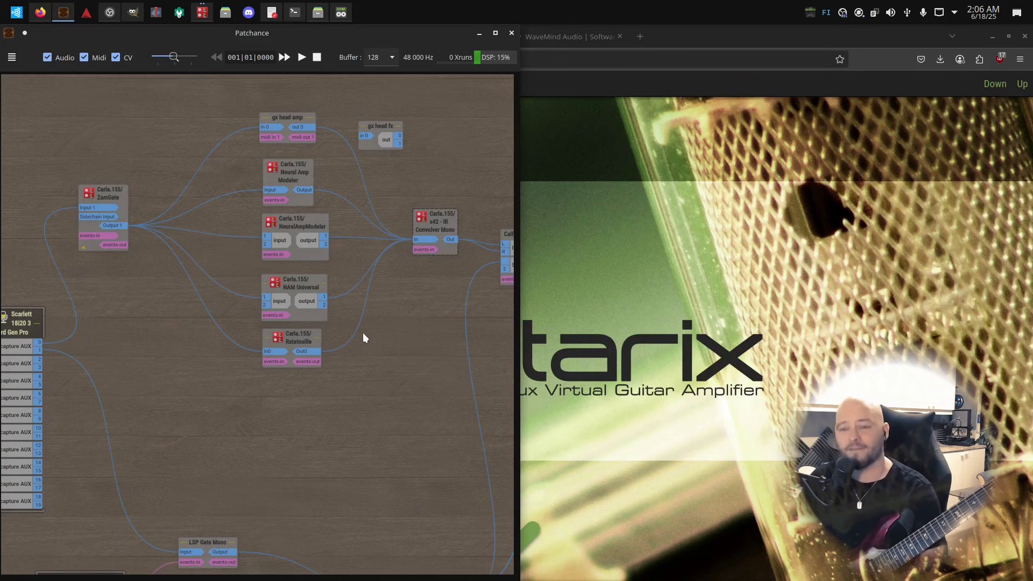
Bring the guitarix.org web page back to the front and scroll through it
left_click(604, 162)
scroll(600, 172, "down", 5)
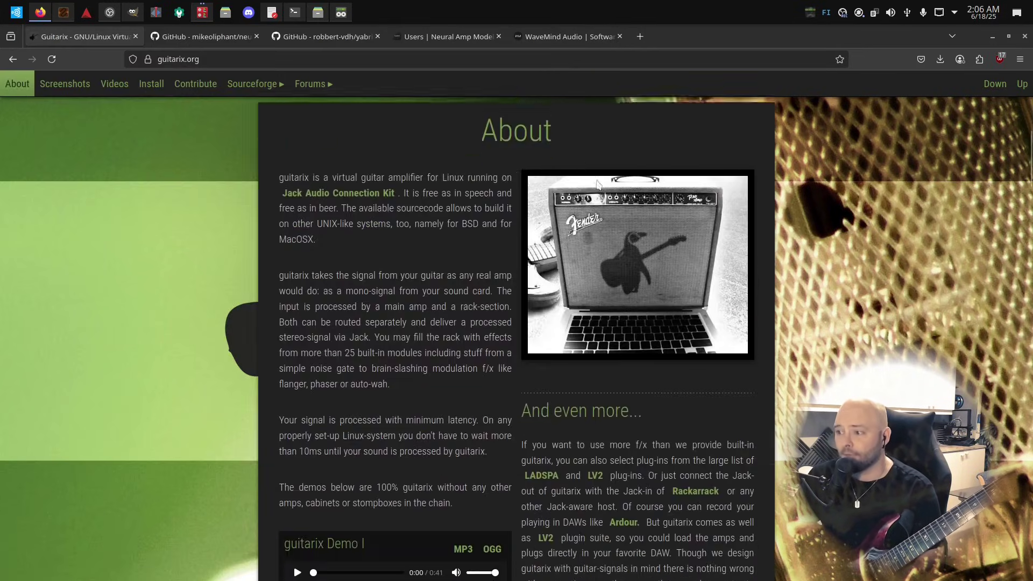
scroll(509, 221, "down", 10)
scroll(509, 221, "up", 6)
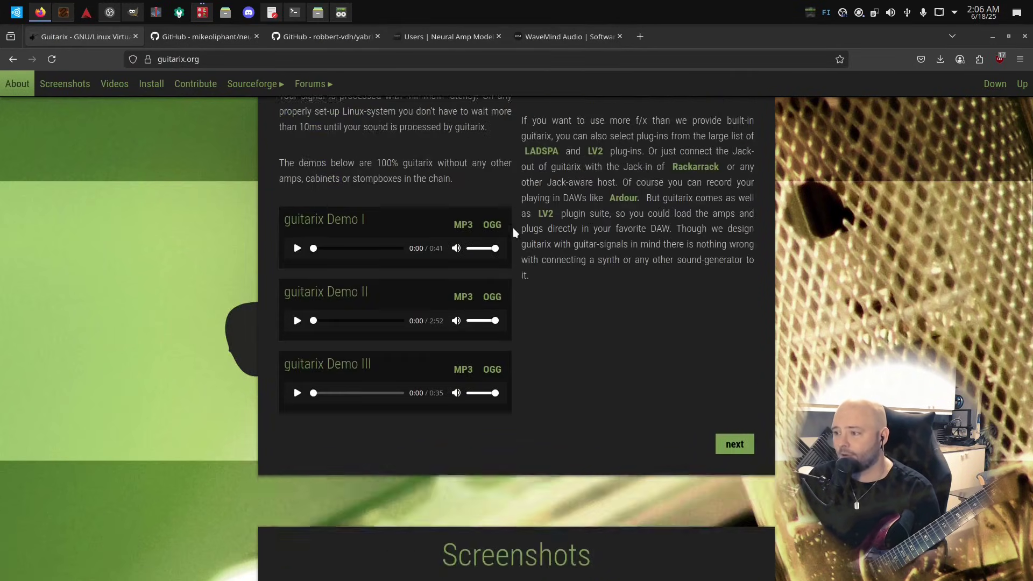
scroll(512, 228, "up", 6)
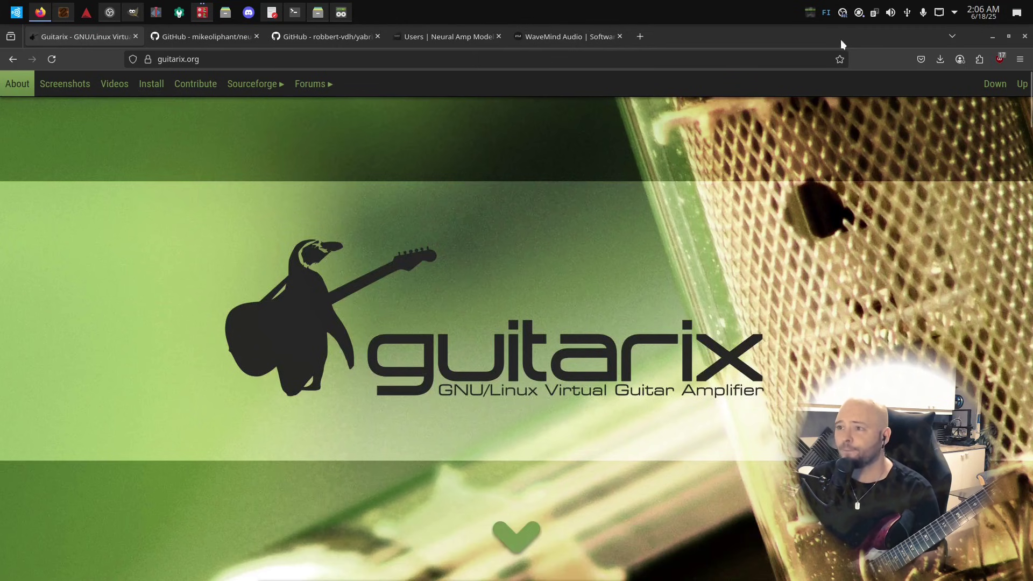
Add and remove a spare NAM module in Guitarix, then switch the engine off, dropping DSP load to 5%
left_click(990, 34)
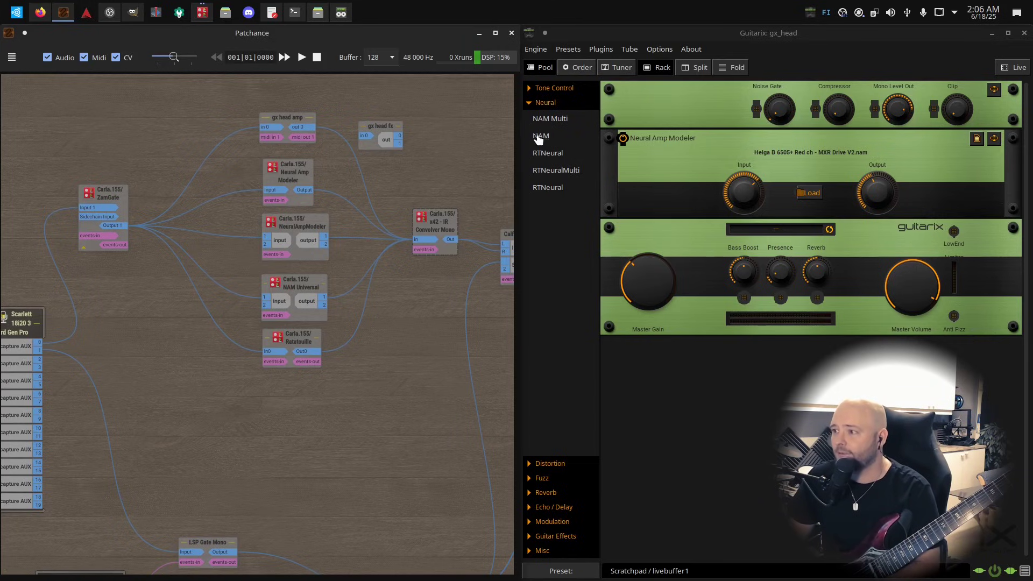
left_click_drag(535, 139, 657, 149)
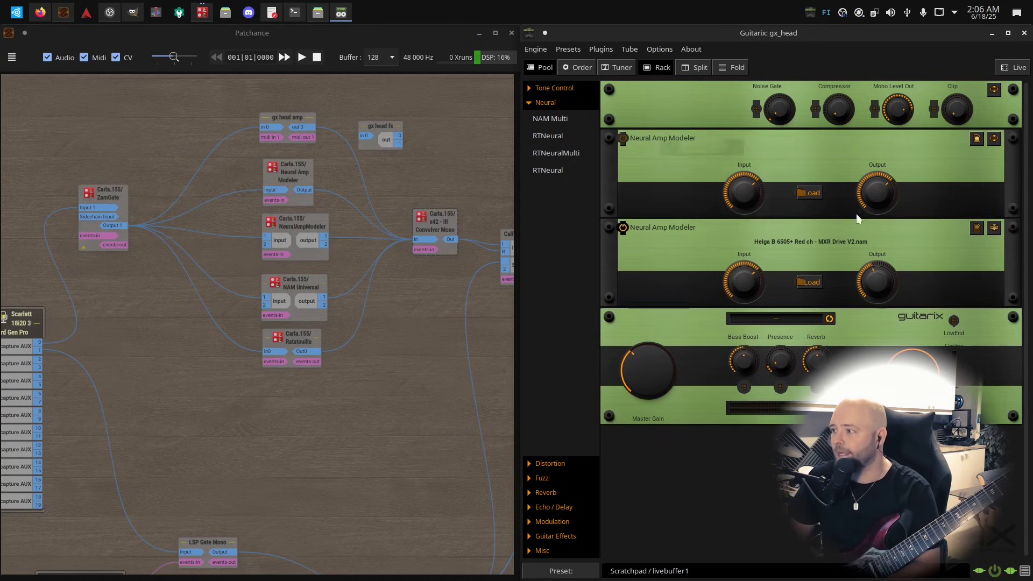
left_click_drag(702, 208, 538, 182)
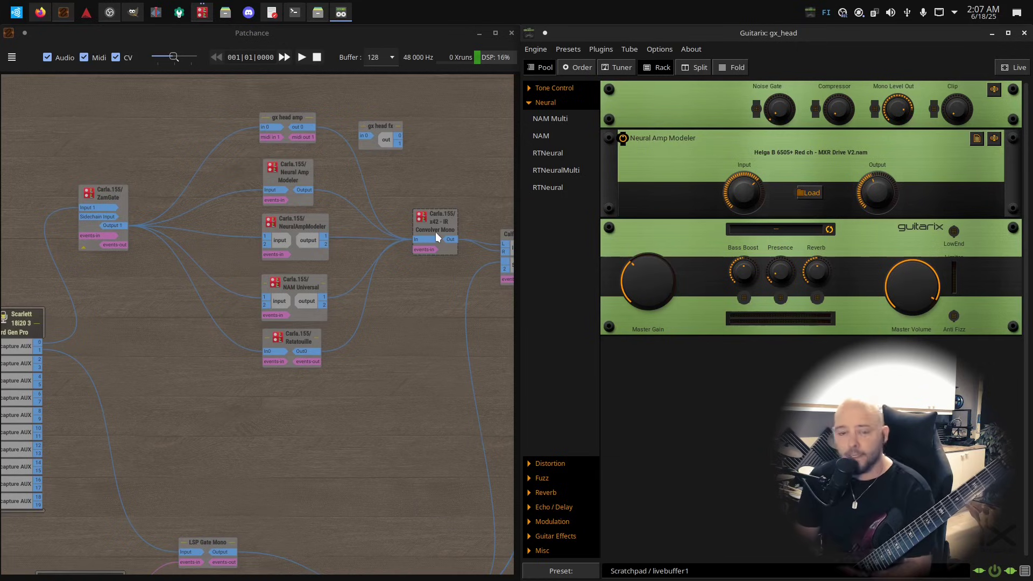
left_click(999, 571)
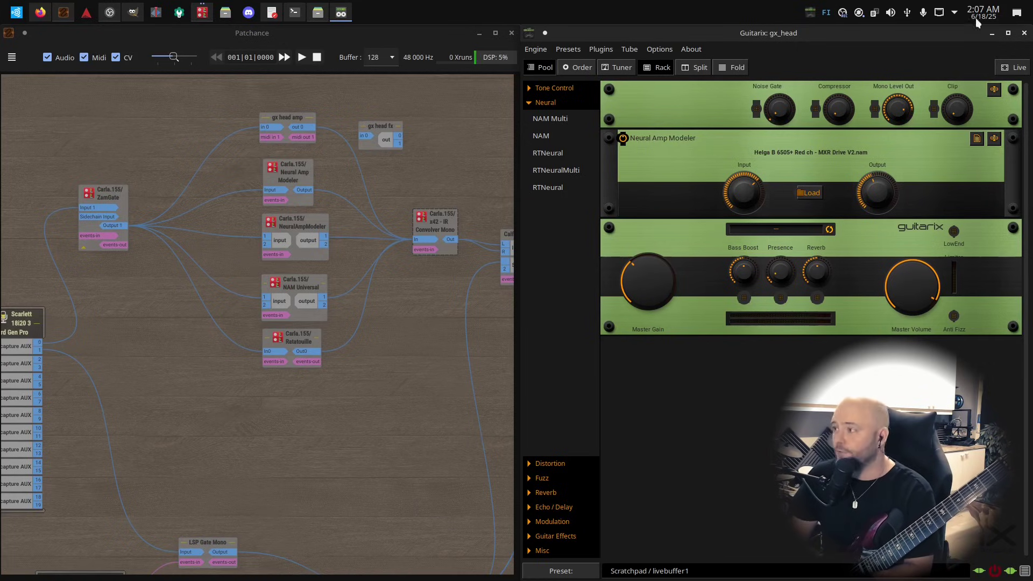
Open the Neural Amp Modeler GUI from Carla's rack and move it over the patchbay
left_click(990, 32)
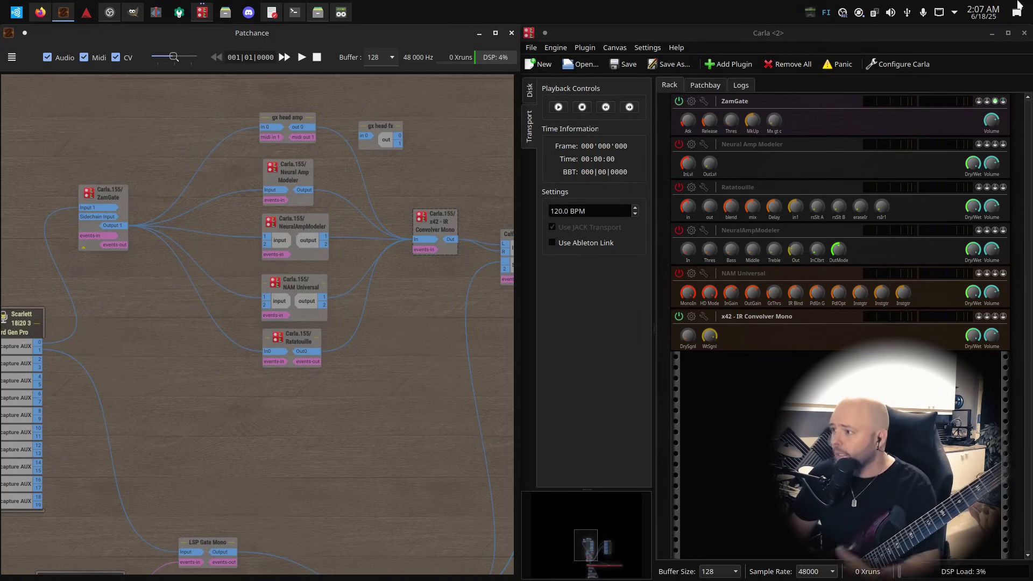
left_click(771, 145)
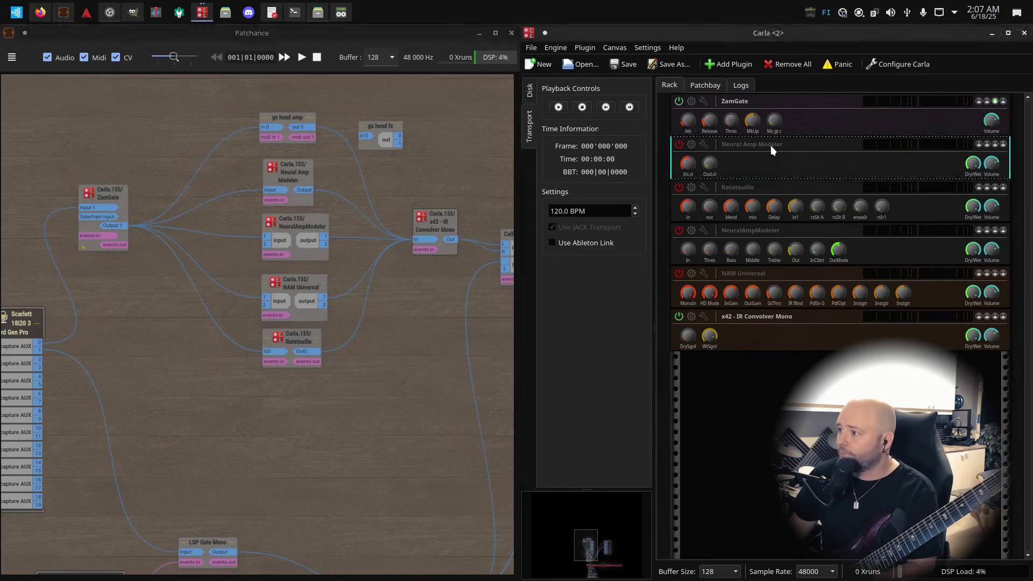
left_click(691, 144)
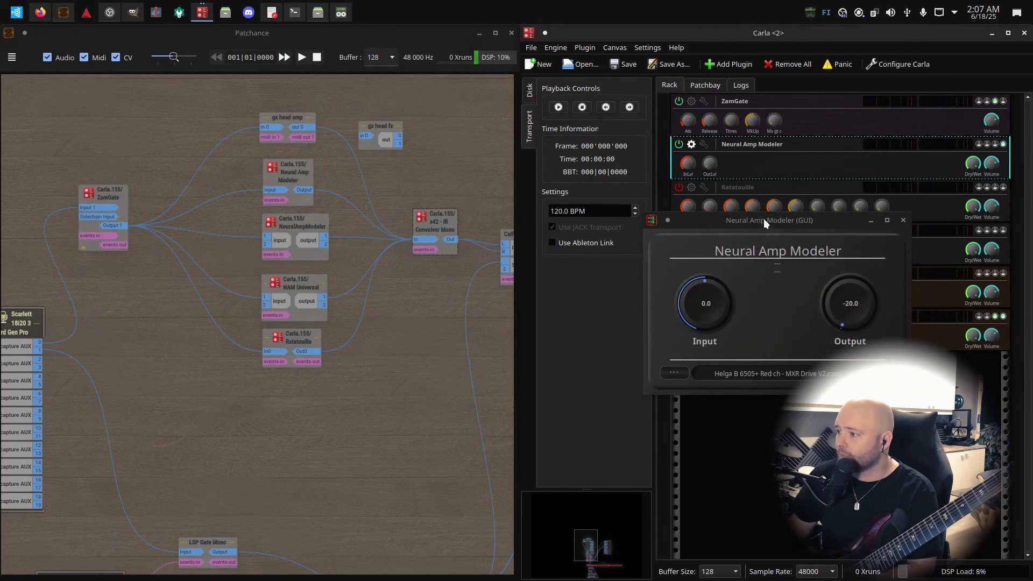
left_click_drag(763, 221, 241, 184)
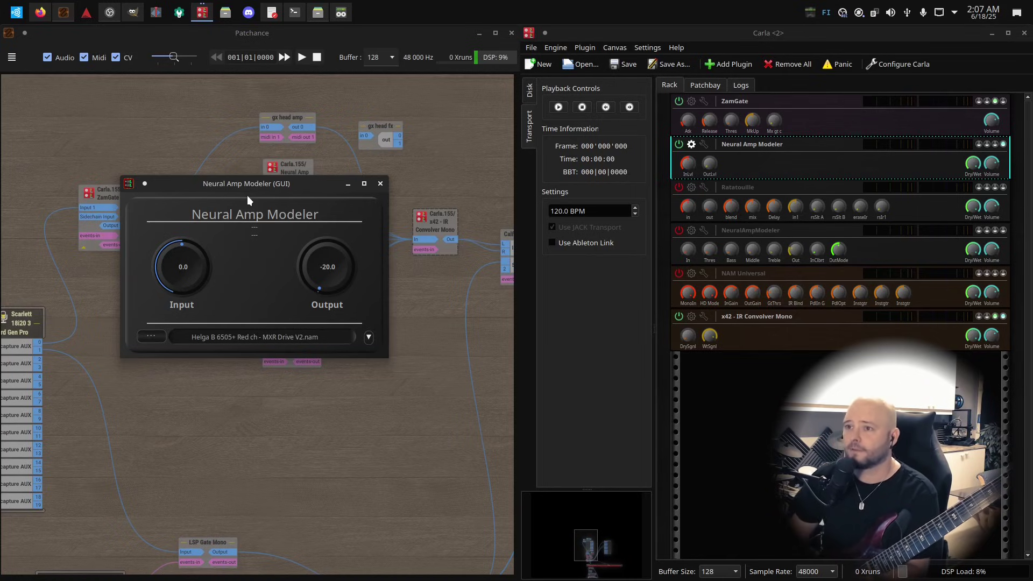
Read the neural-amp-modeler-lv2 README on GitHub down to its build steps, then minimise Firefox
left_click(48, 13)
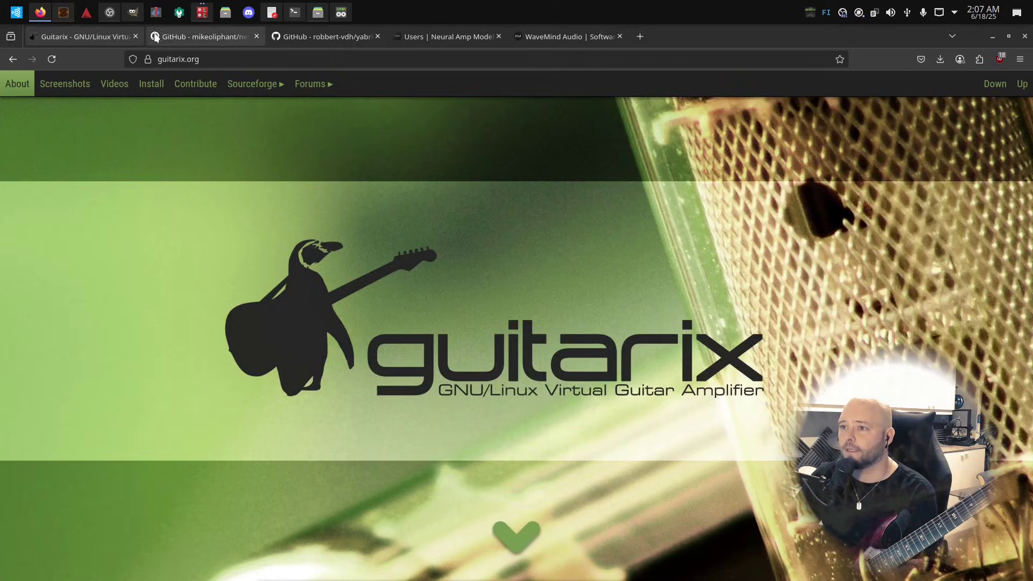
left_click(178, 36)
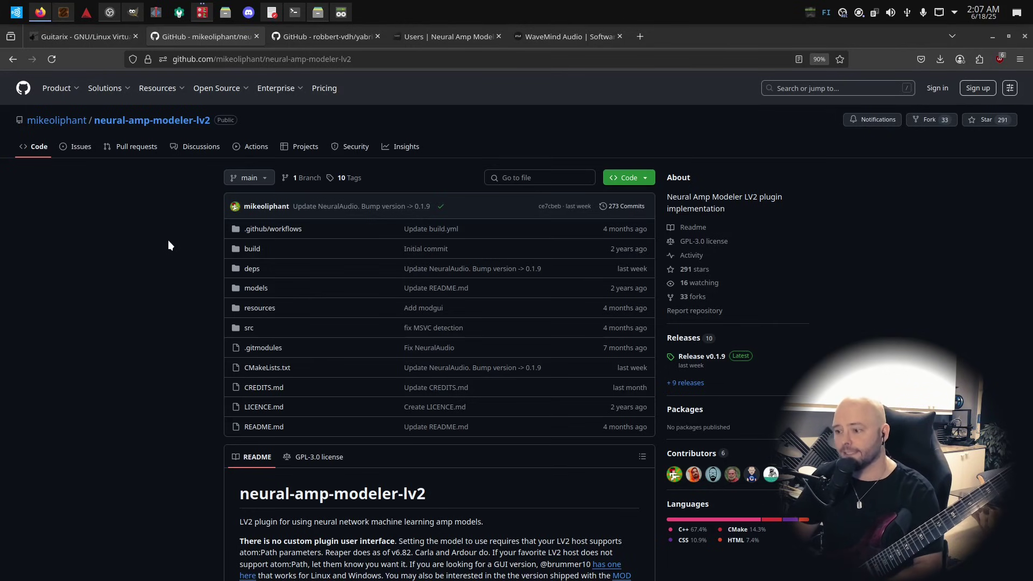
scroll(166, 242, "down", 5)
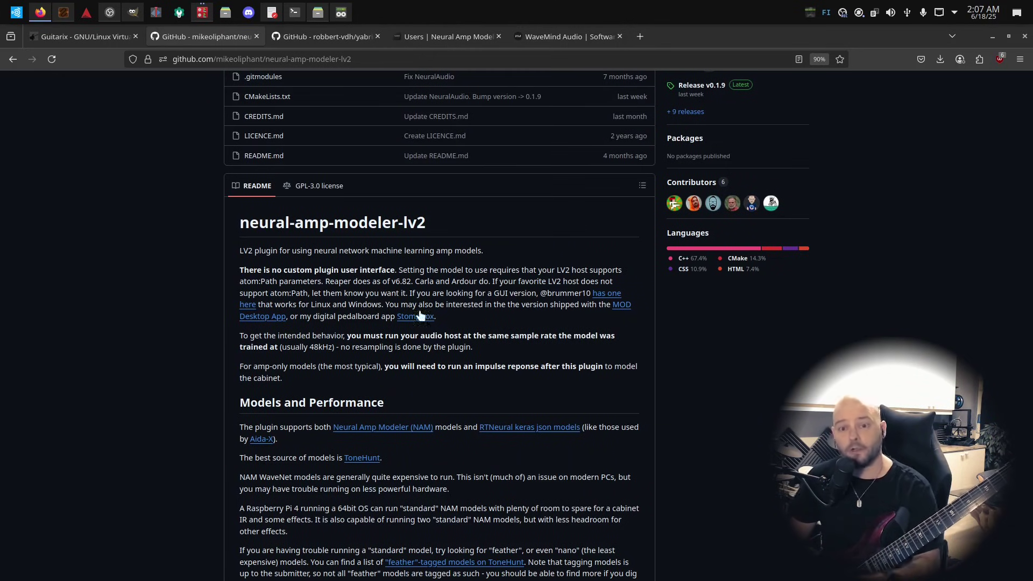
scroll(345, 282, "down", 3)
scroll(345, 282, "down", 2)
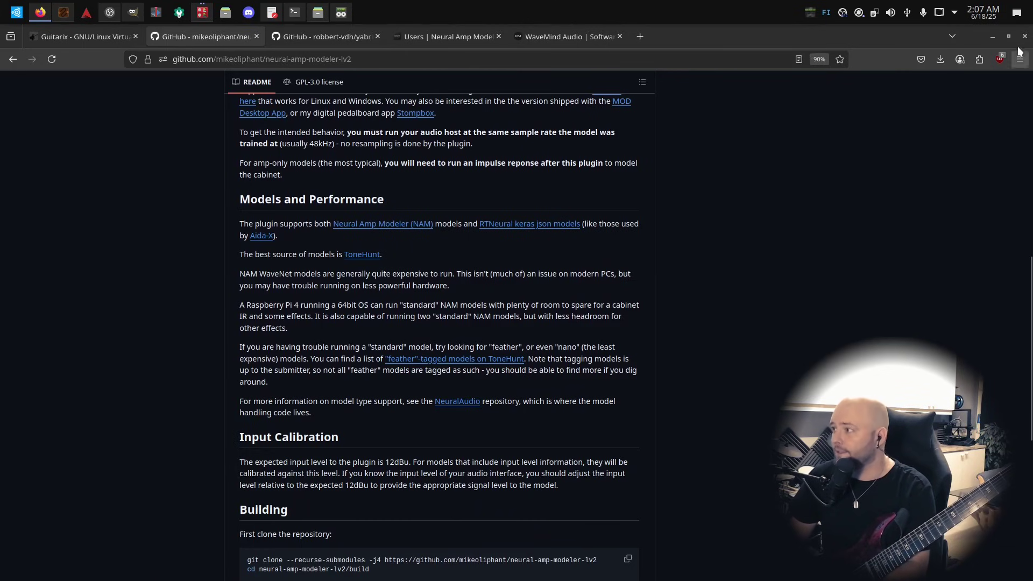
left_click(994, 38)
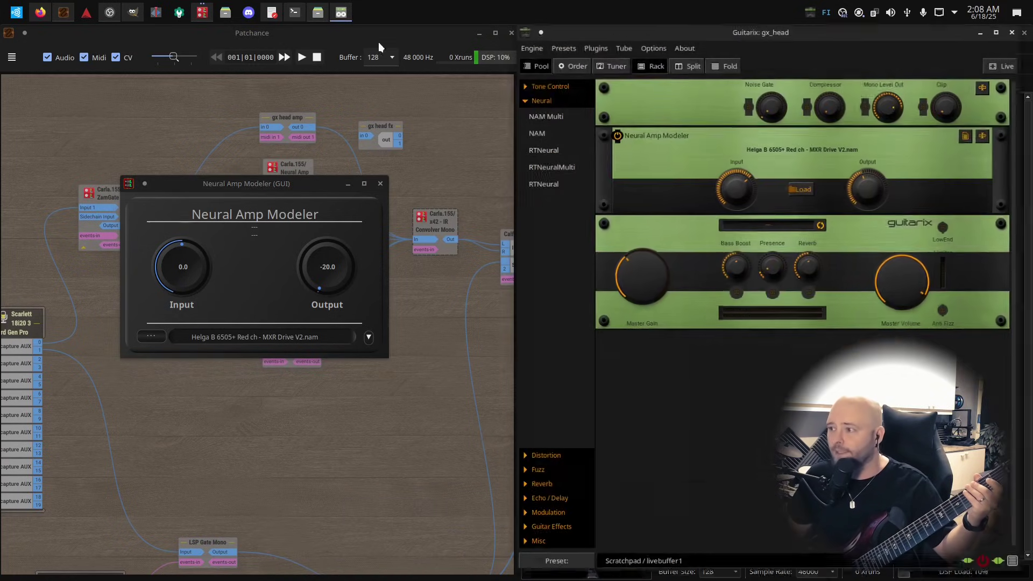
A/B the Neural Amp Modeler plugin against Guitarix's engine by alternately bypassing and enabling each
left_click(341, 12)
left_click_drag(731, 34, 486, 211)
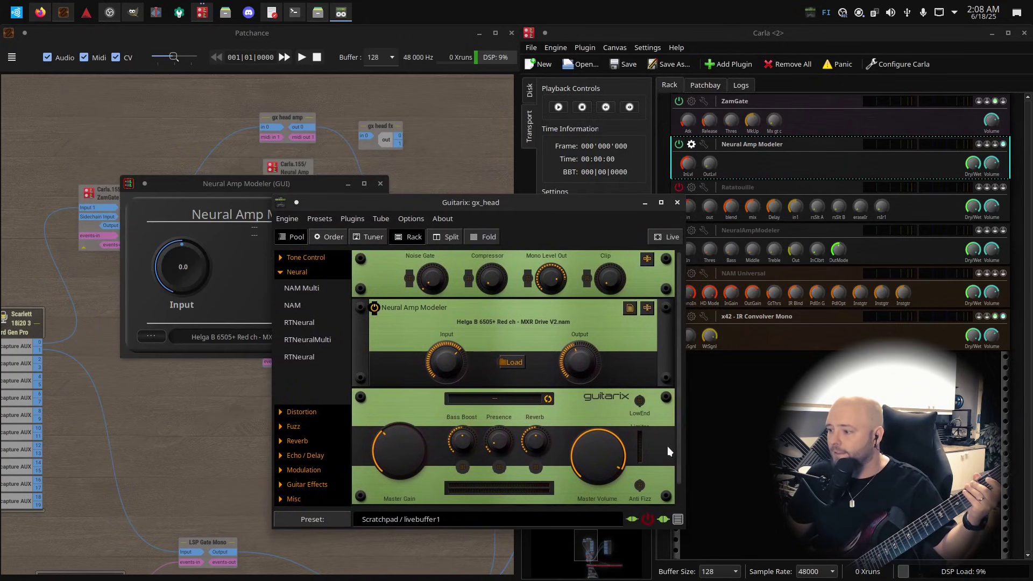
left_click(678, 145)
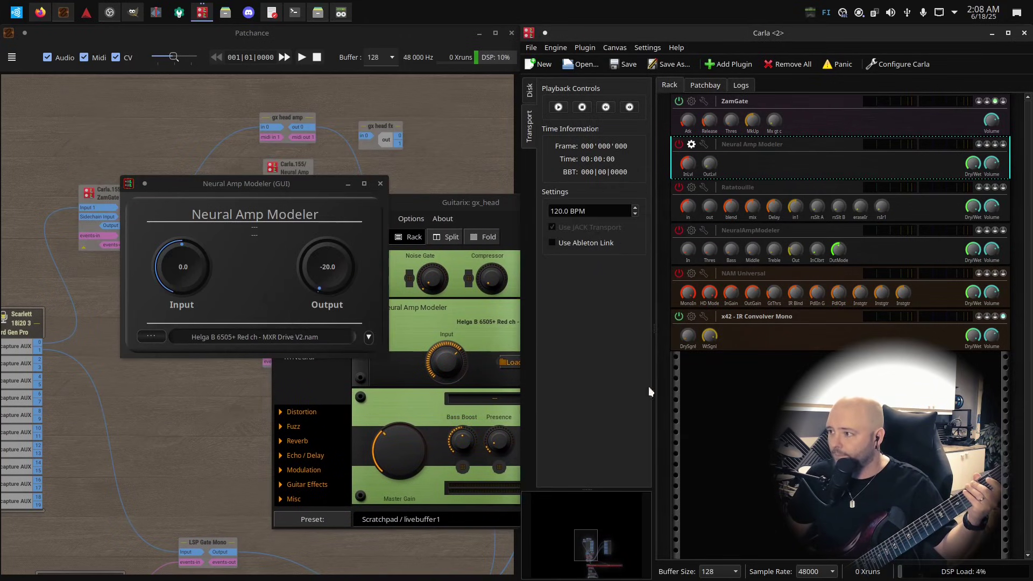
left_click(511, 522)
left_click(648, 520)
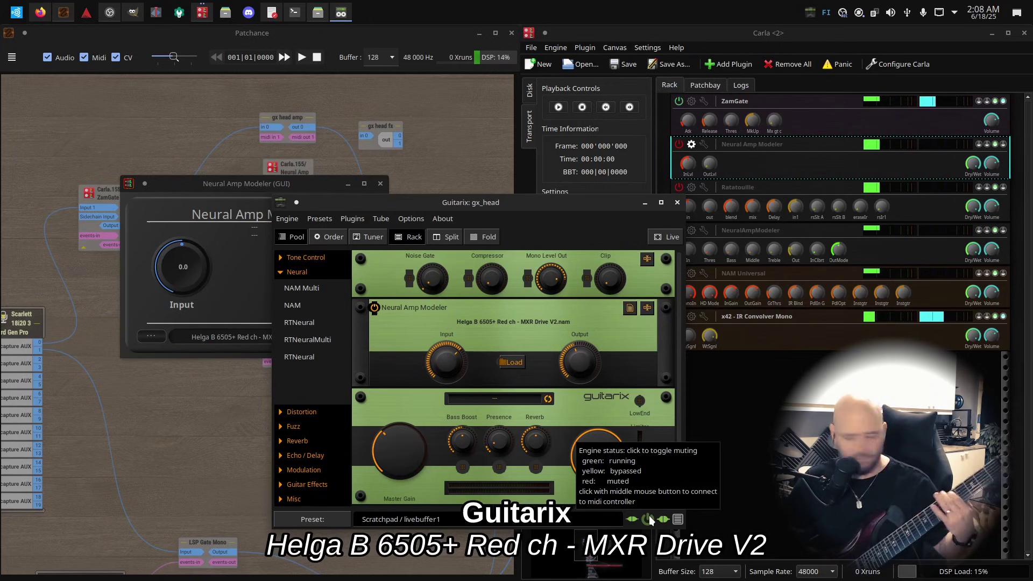
left_click(648, 520)
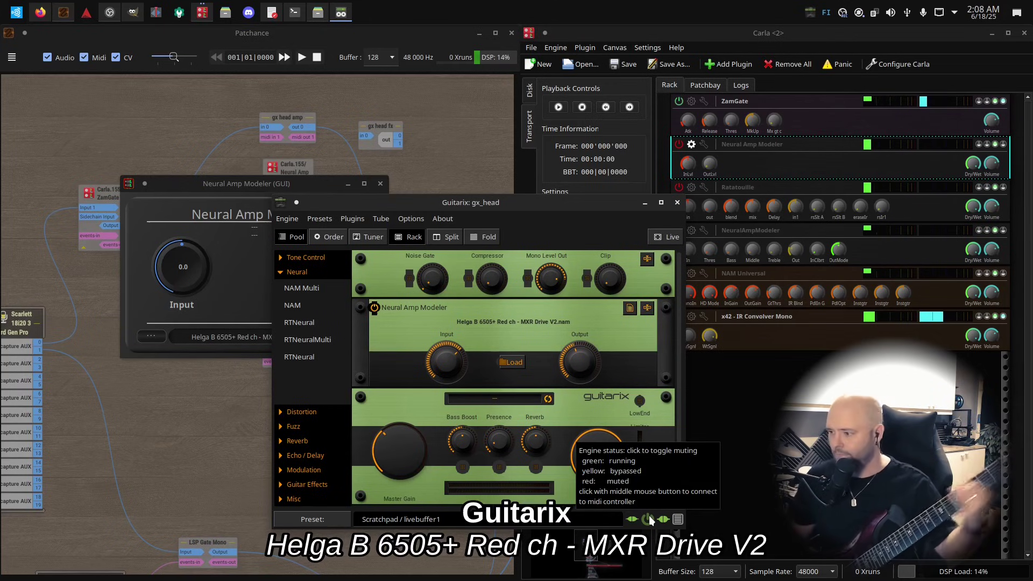
left_click(678, 144)
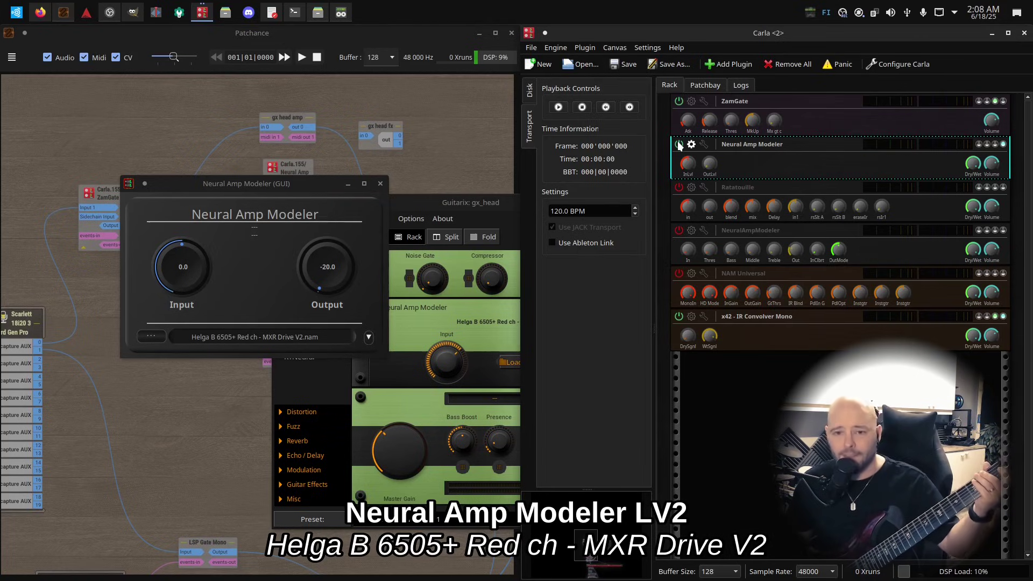
Minimise Guitarix, close the Neural Amp Modeler window and switch that plugin off
left_click(449, 205)
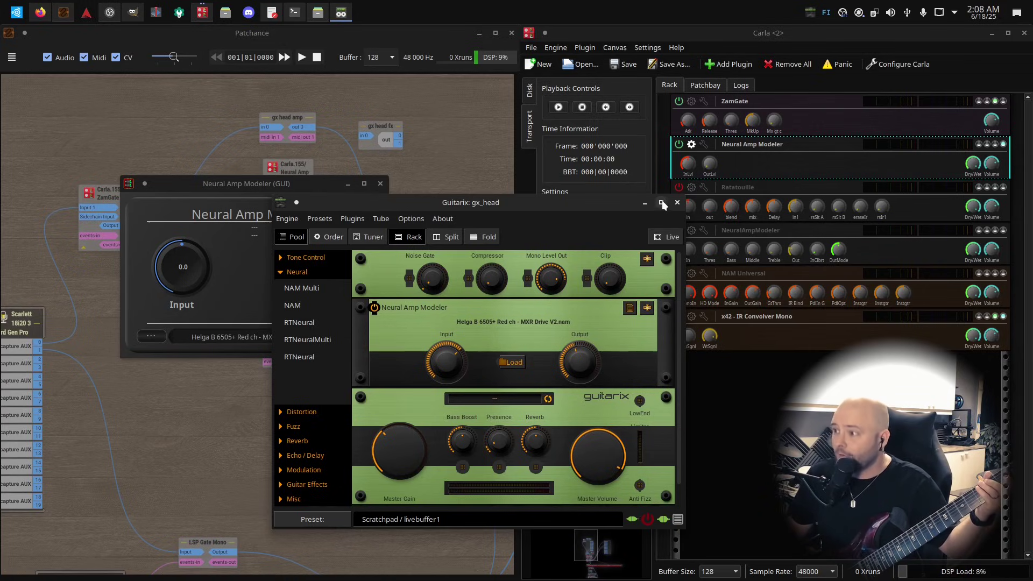
left_click(646, 202)
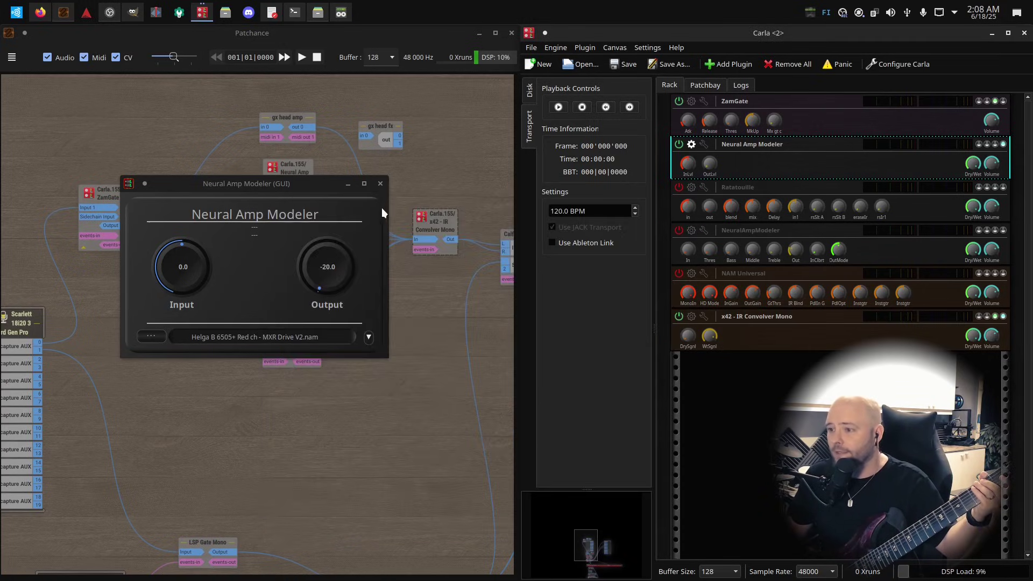
left_click(380, 183)
left_click(679, 145)
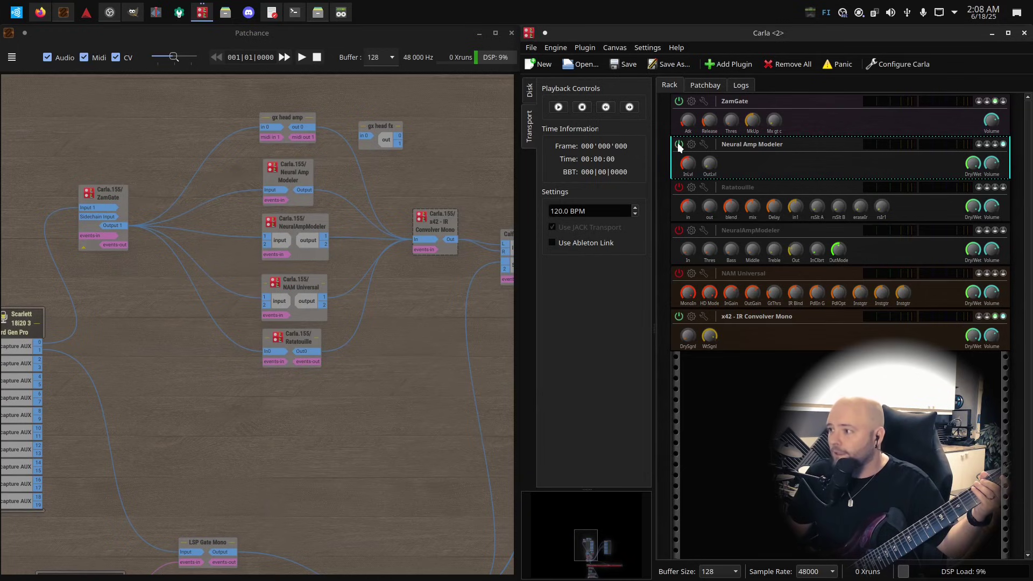
Switch Ratatouille on and open its interface over the patchbay
left_click(680, 186)
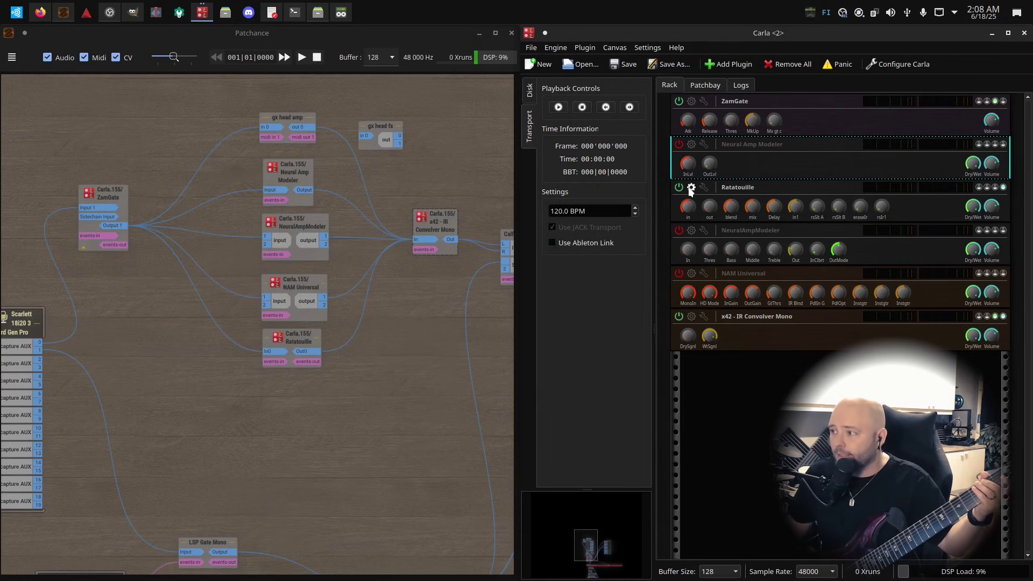
left_click(691, 188)
left_click_drag(772, 189, 348, 160)
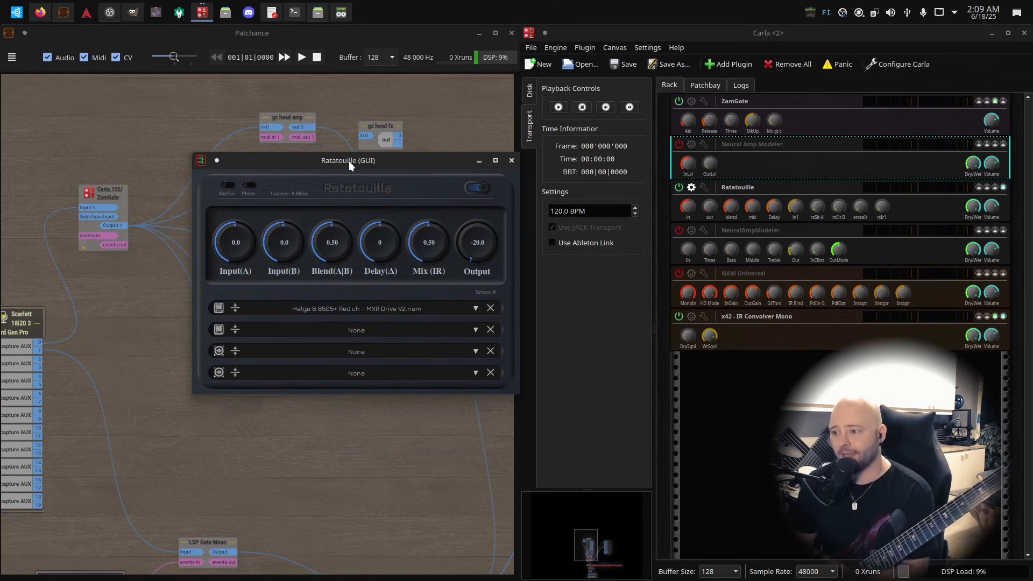
Browse the second slot's model choices and file browser, then dismiss without loading anything
left_click(476, 329)
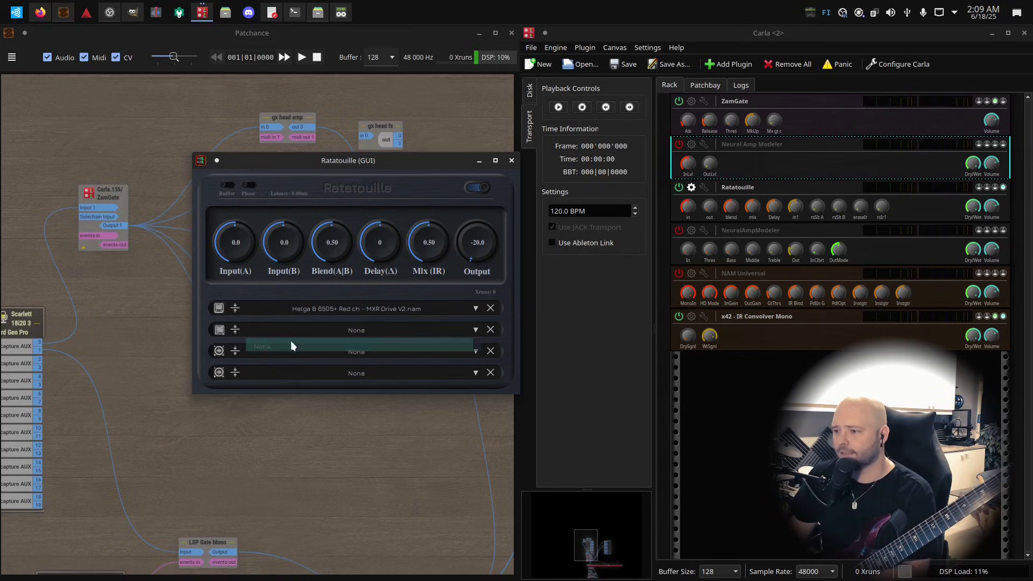
left_click(219, 330)
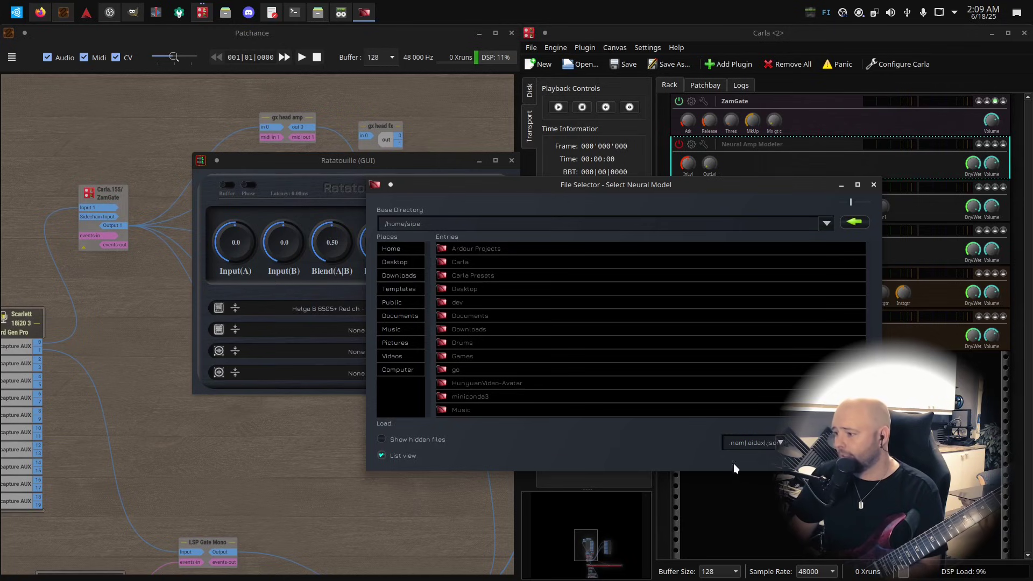
key("Escape")
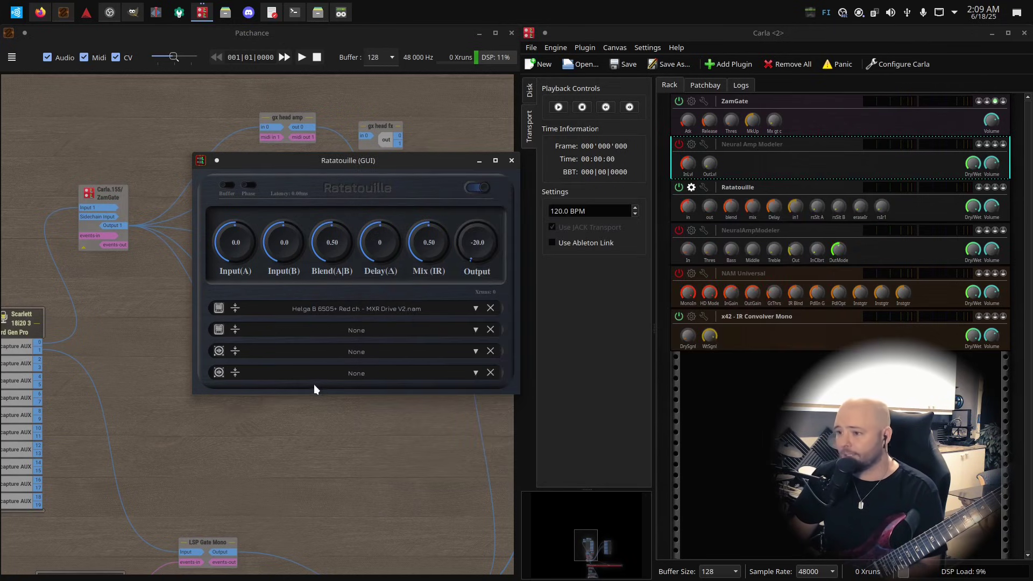
Move the Ratatouille window down and to the left
left_click_drag(411, 159, 377, 201)
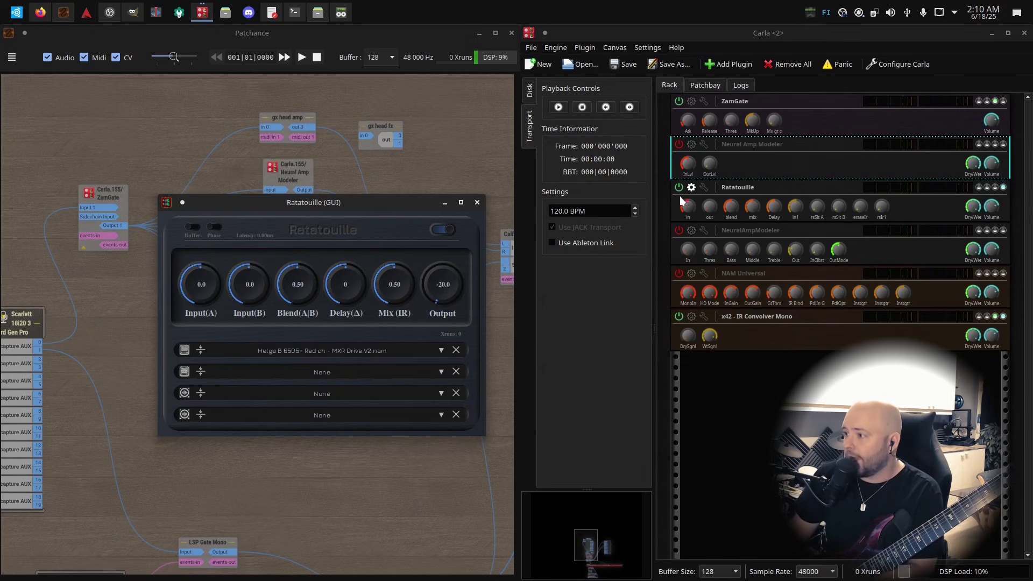
Close Ratatouille's window, open the NeuralAmpModeler interface over the patchbay, then bring Firefox forward
left_click(477, 202)
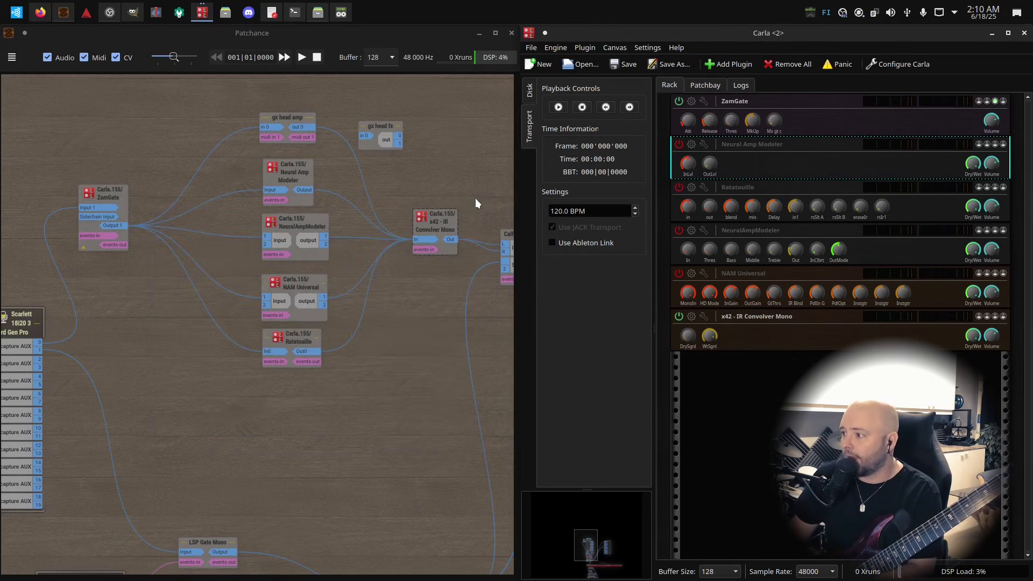
left_click(746, 239)
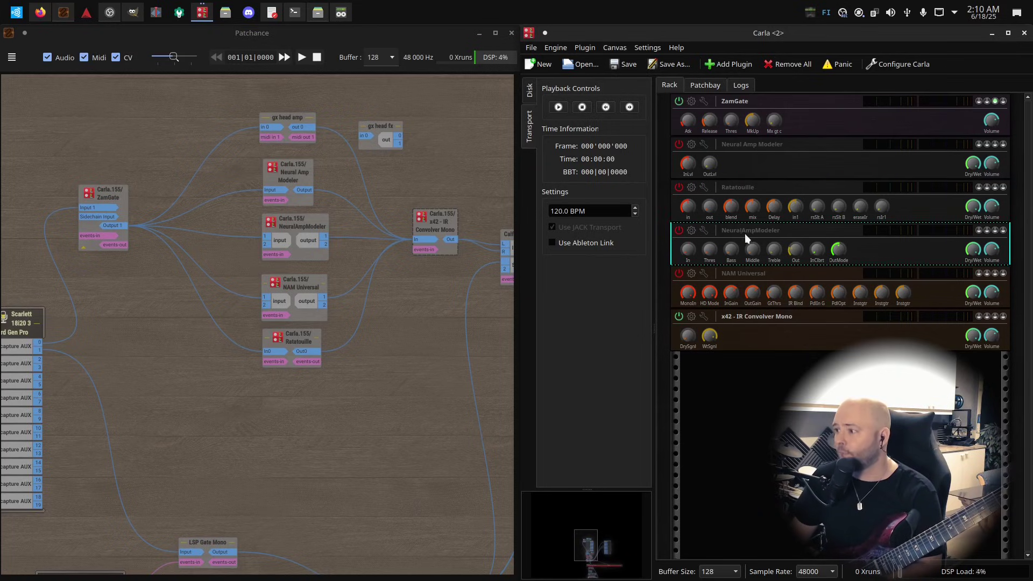
left_click(691, 231)
left_click_drag(702, 147, 216, 119)
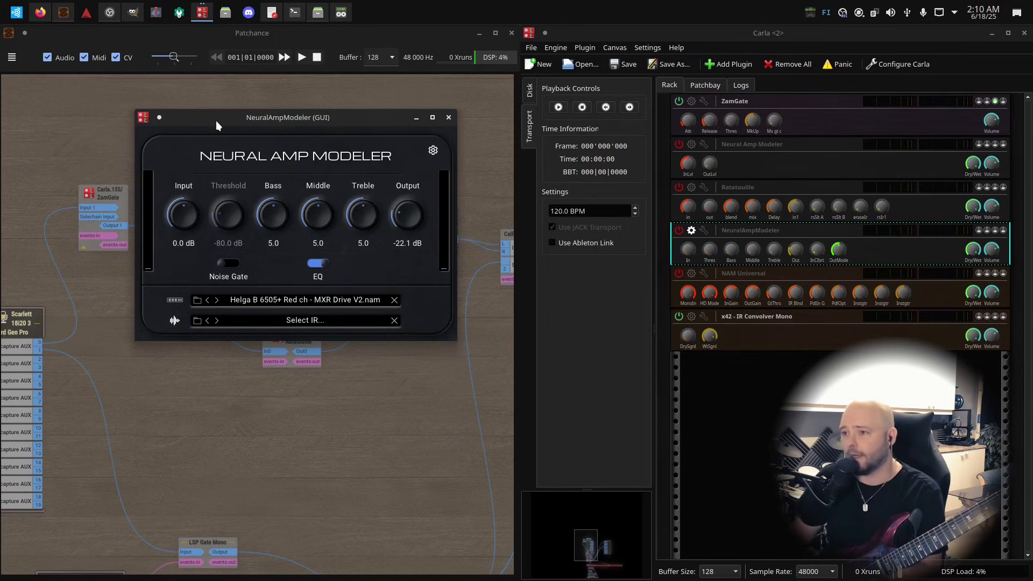
left_click(41, 12)
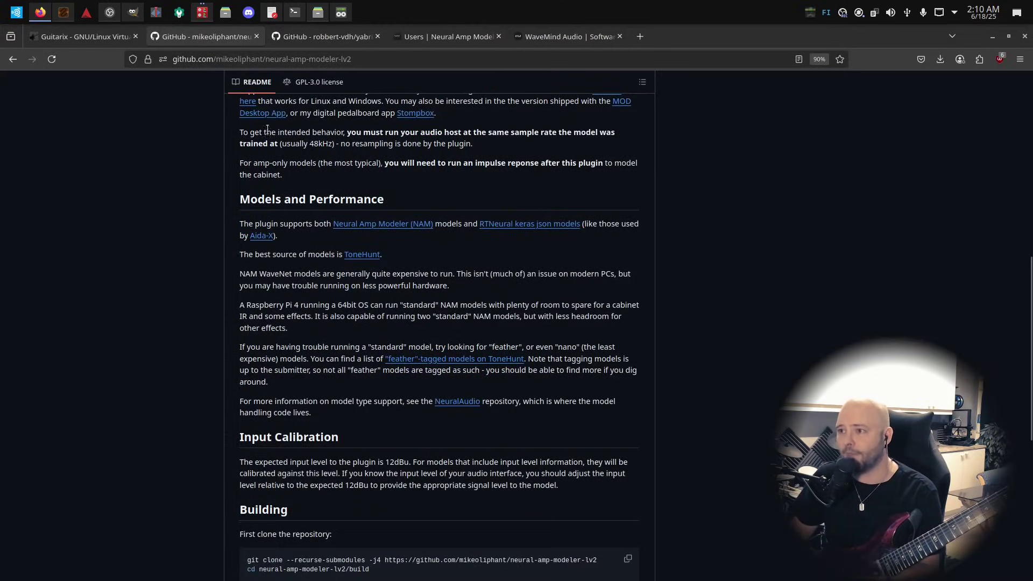
Scroll the yabridge README to its Tested with table, highlighting the Ardour 8.1 VST3 warning, then minimise Firefox
left_click(318, 37)
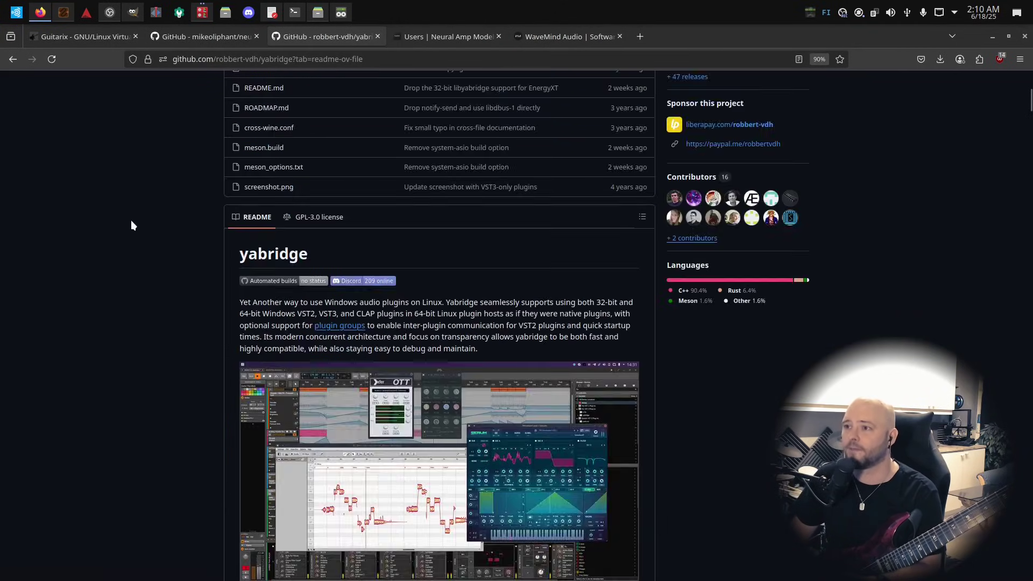
scroll(130, 220, "up", 6)
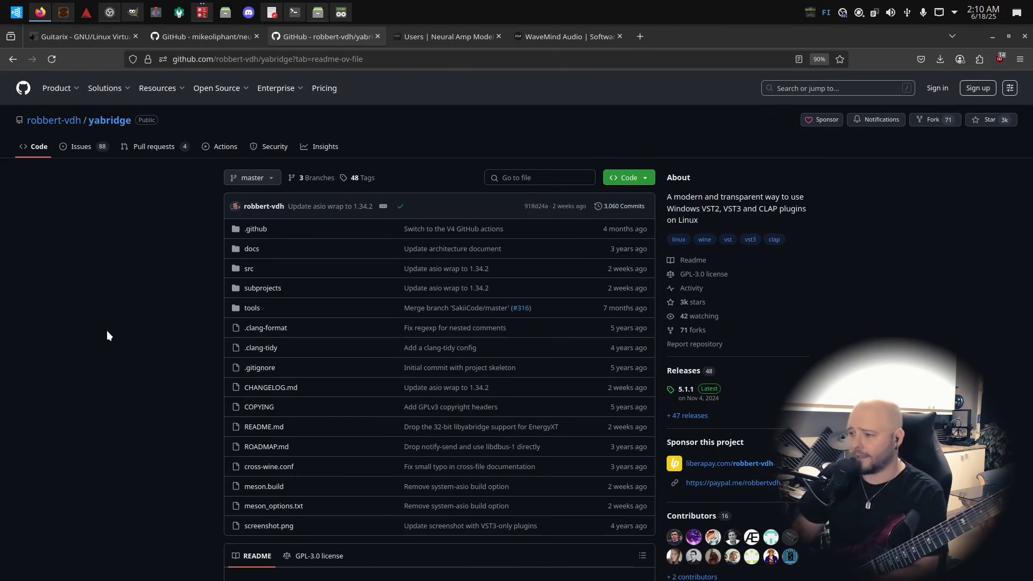
scroll(113, 330, "down", 3)
scroll(113, 328, "down", 1)
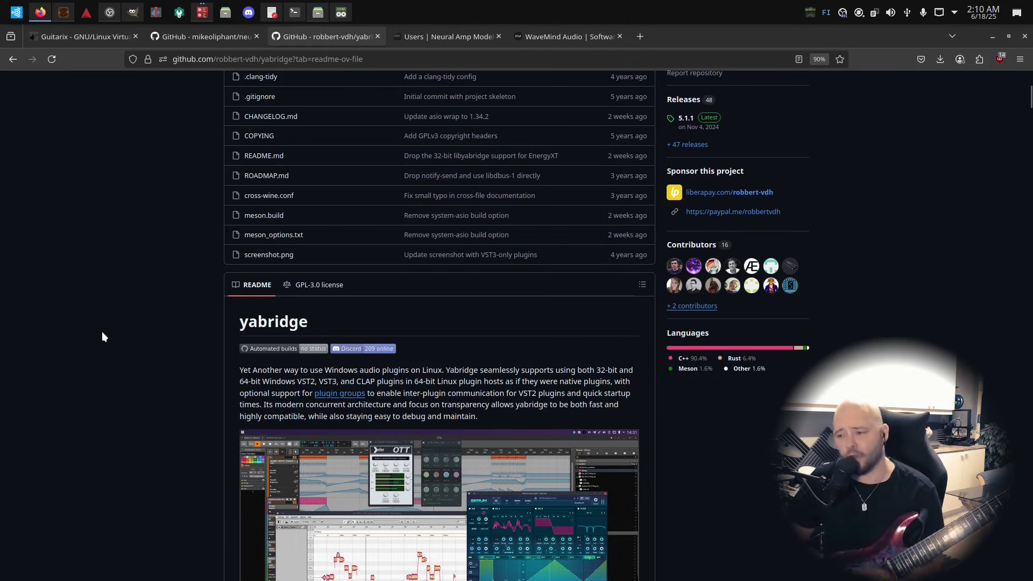
scroll(104, 338, "down", 5)
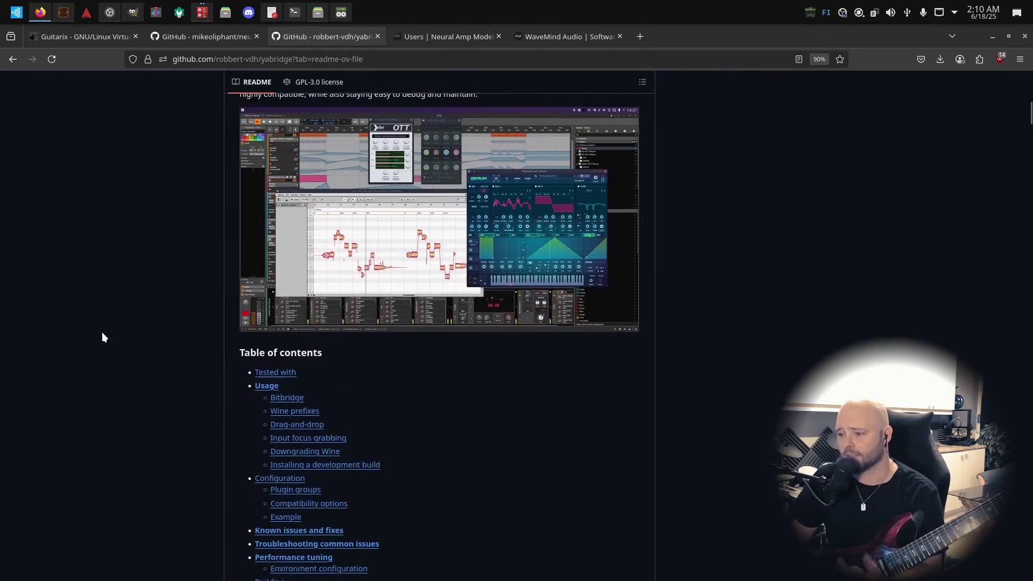
scroll(104, 337, "down", 2)
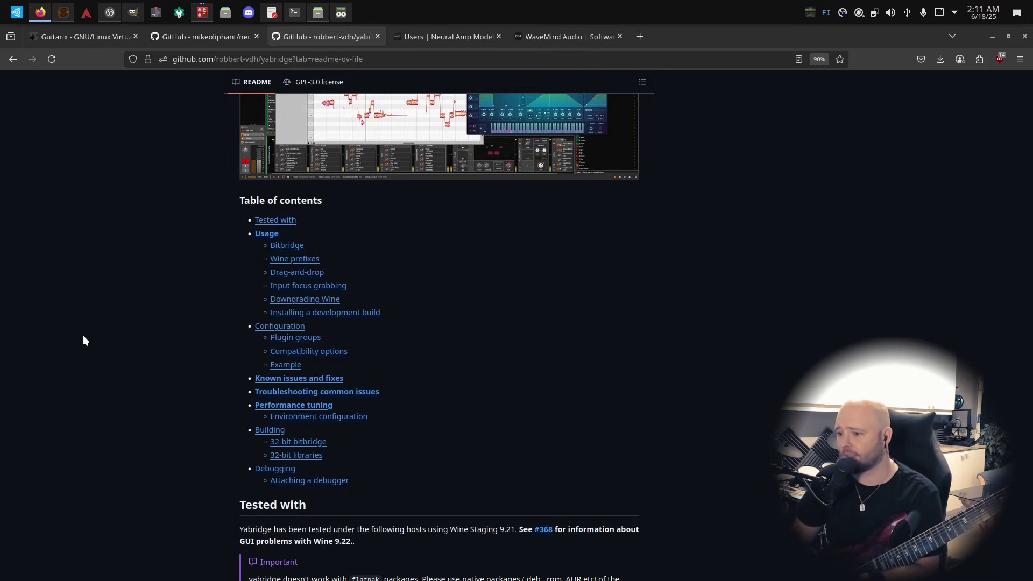
scroll(80, 322, "down", 7)
scroll(361, 327, "up", 1)
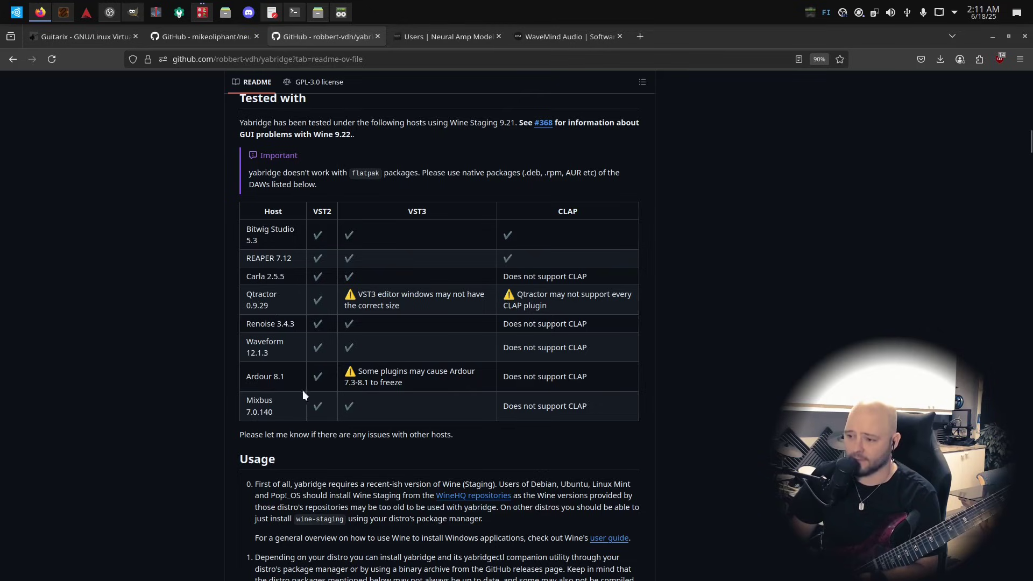
left_click_drag(388, 373, 441, 375)
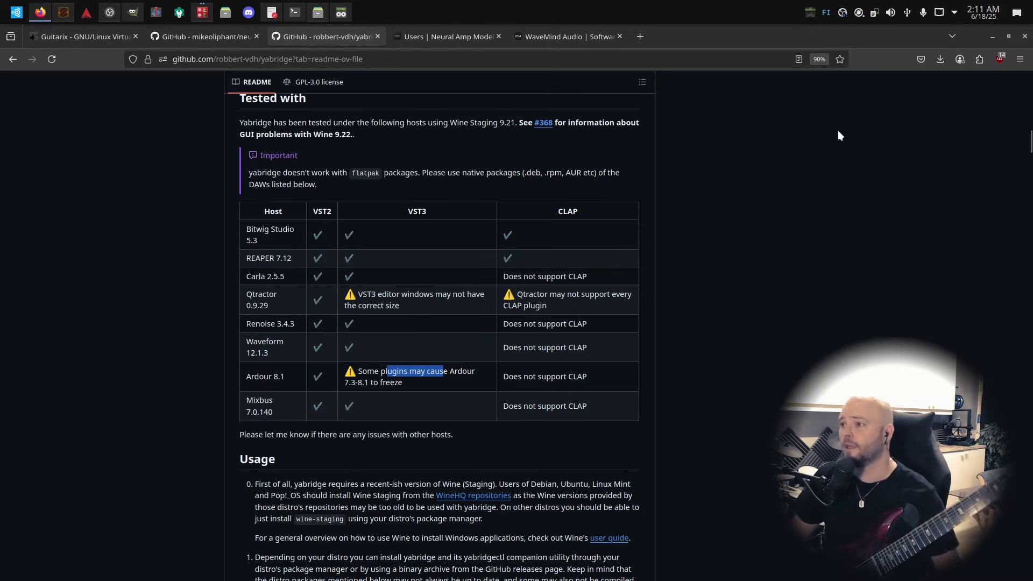
left_click(994, 43)
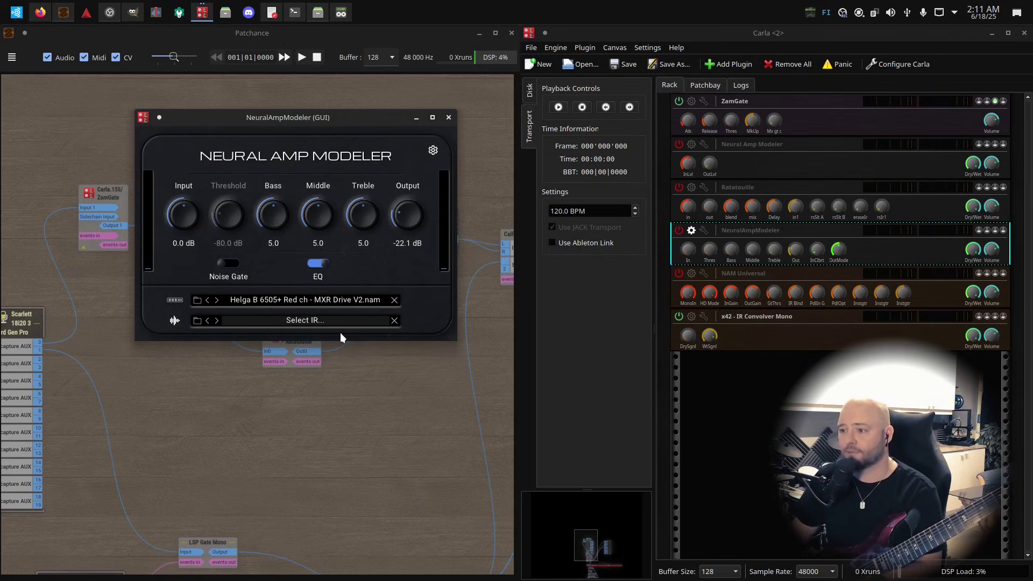
Lower the NeuralAmpModeler window and switch the plugin on, raising DSP load to about 15%
left_click_drag(356, 119, 350, 168)
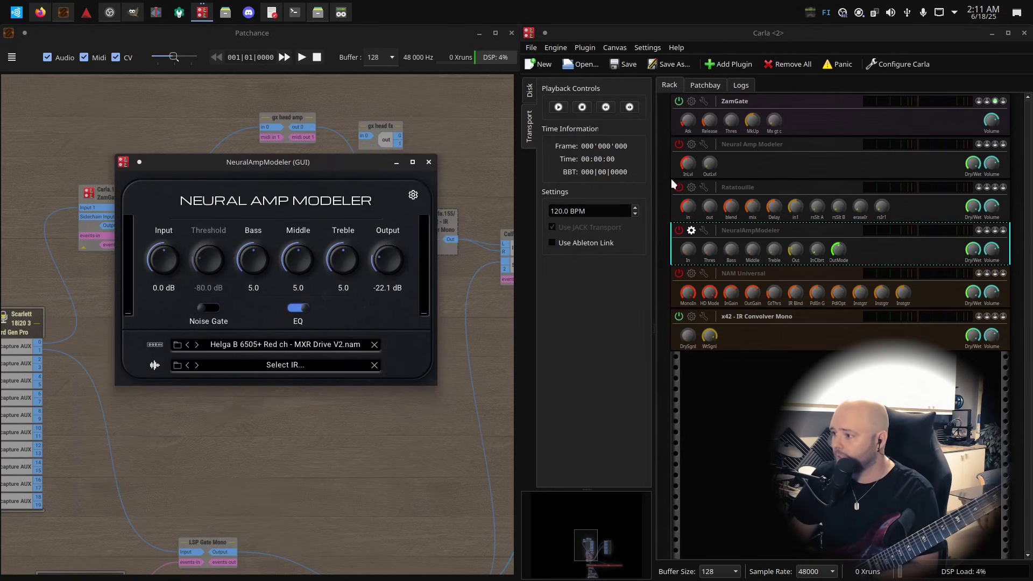
left_click(678, 231)
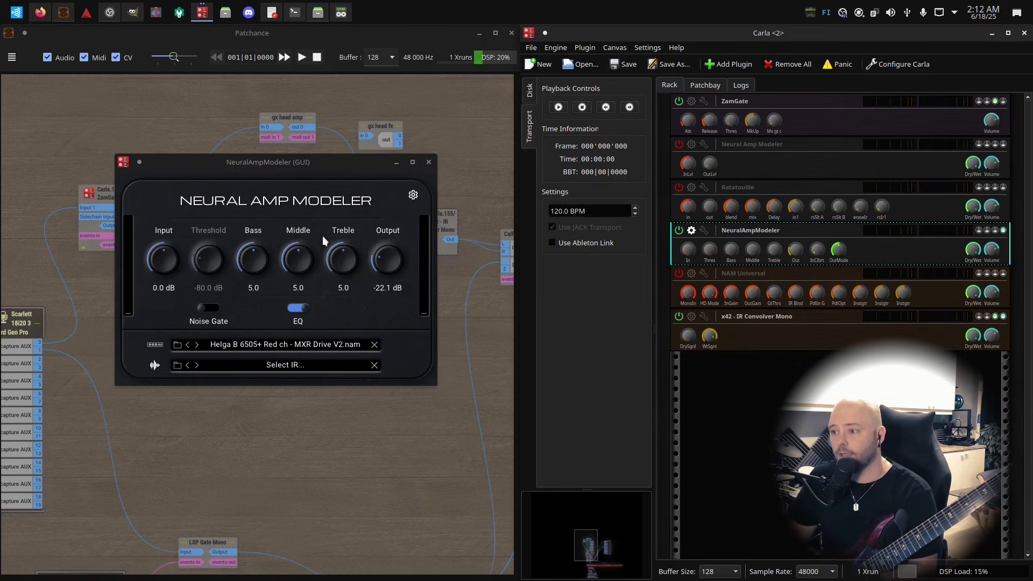
left_click(410, 197)
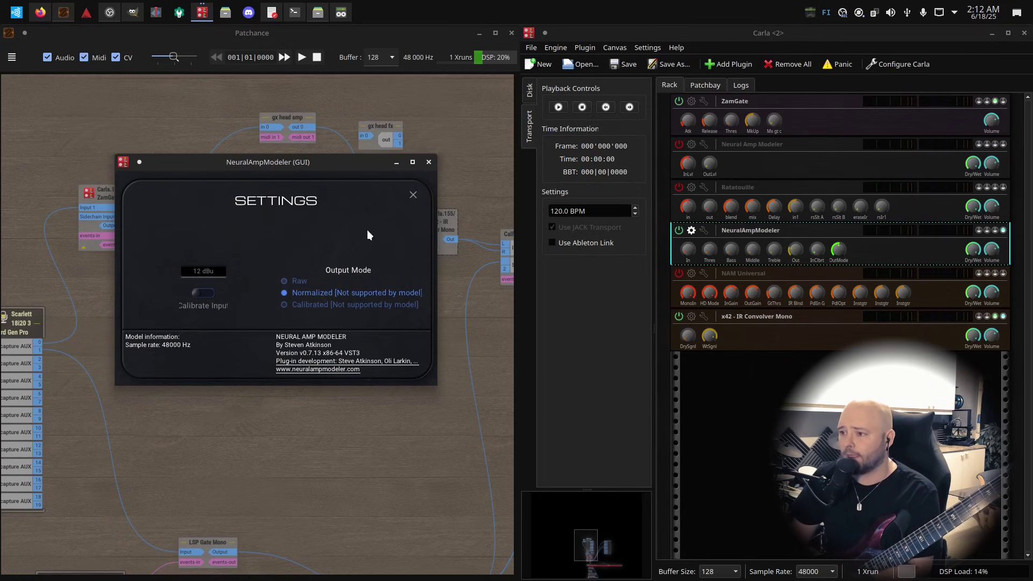
left_click(412, 197)
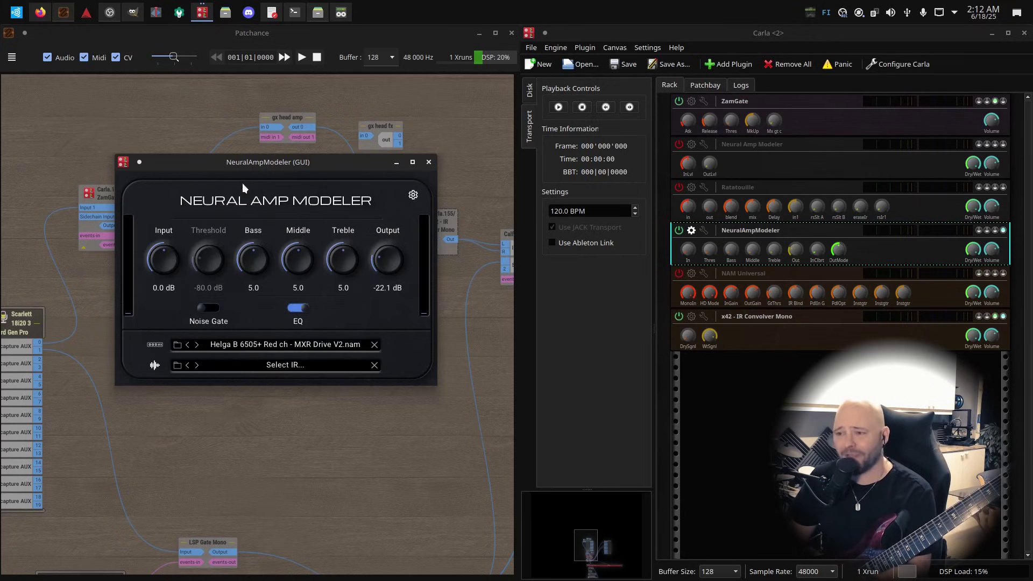
left_click_drag(235, 167, 236, 157)
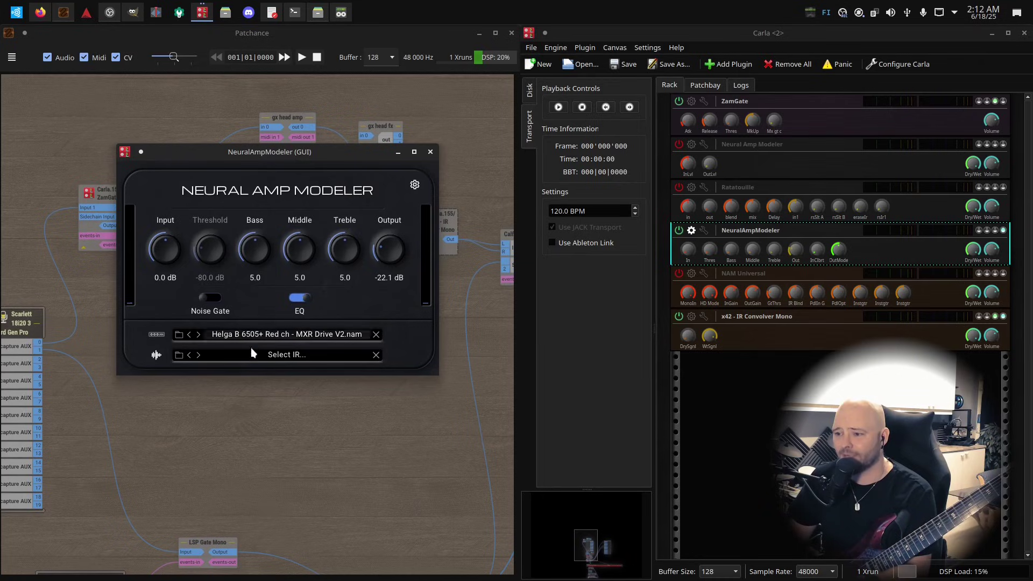
Try loading GuitarHack Original Between.wav from Speaker-Cabinets-IRs/Original 3 Impulses as NeuralAmpModeler's IR
left_click(179, 355)
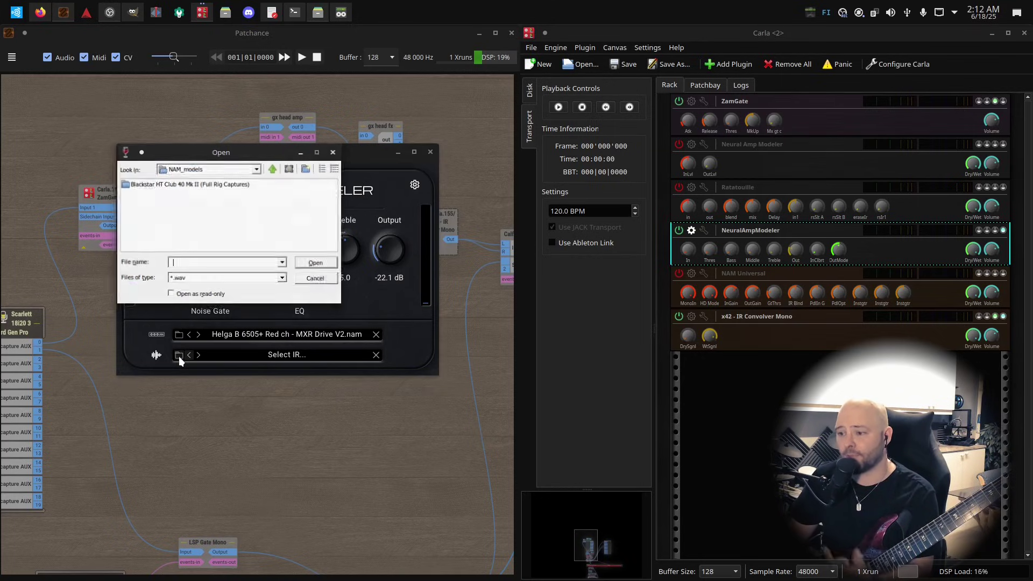
left_click(228, 172)
left_click(215, 220)
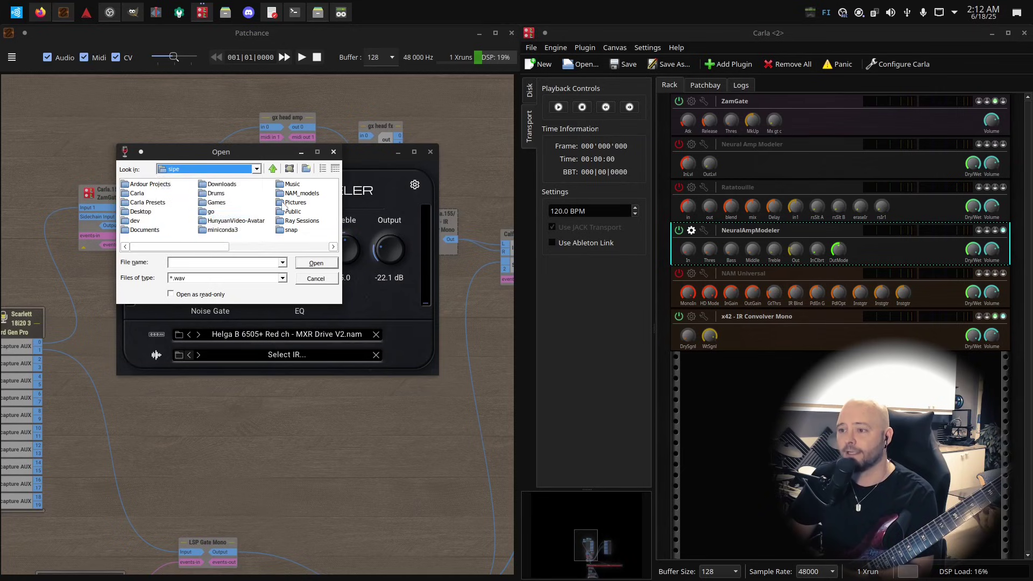
double_click(293, 185)
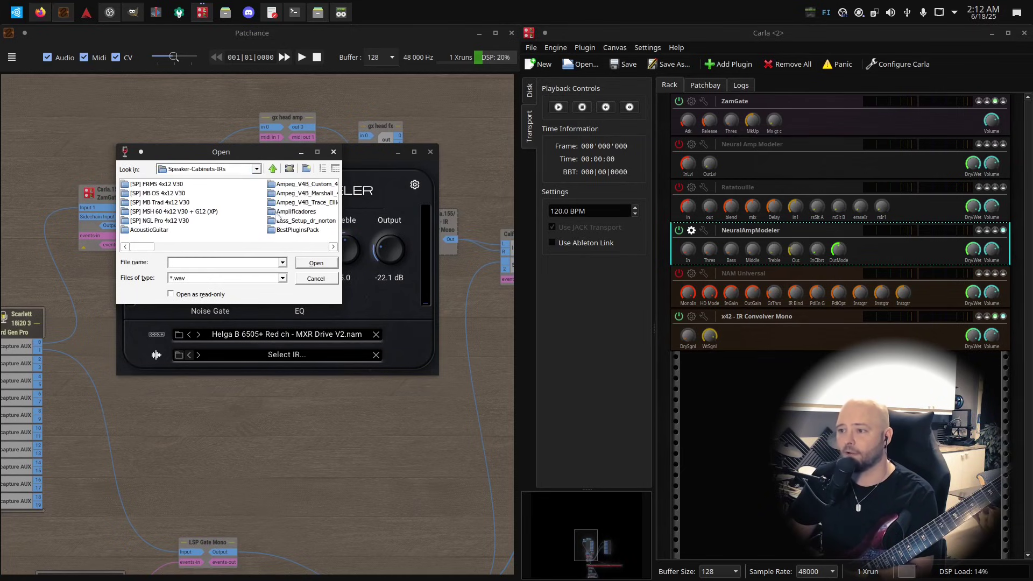
scroll(208, 241, "down", 1)
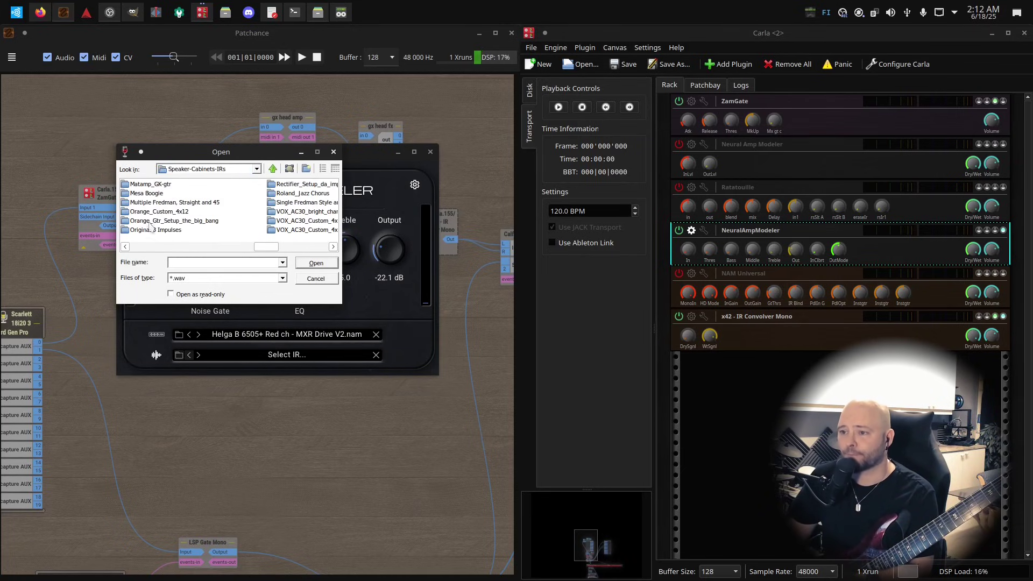
double_click(148, 229)
left_click(177, 186)
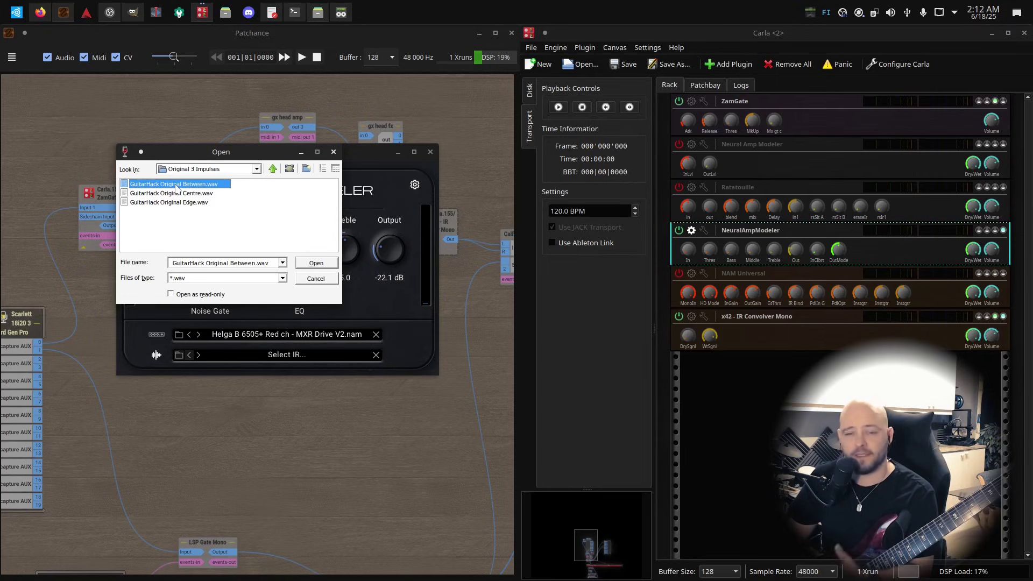
double_click(176, 185)
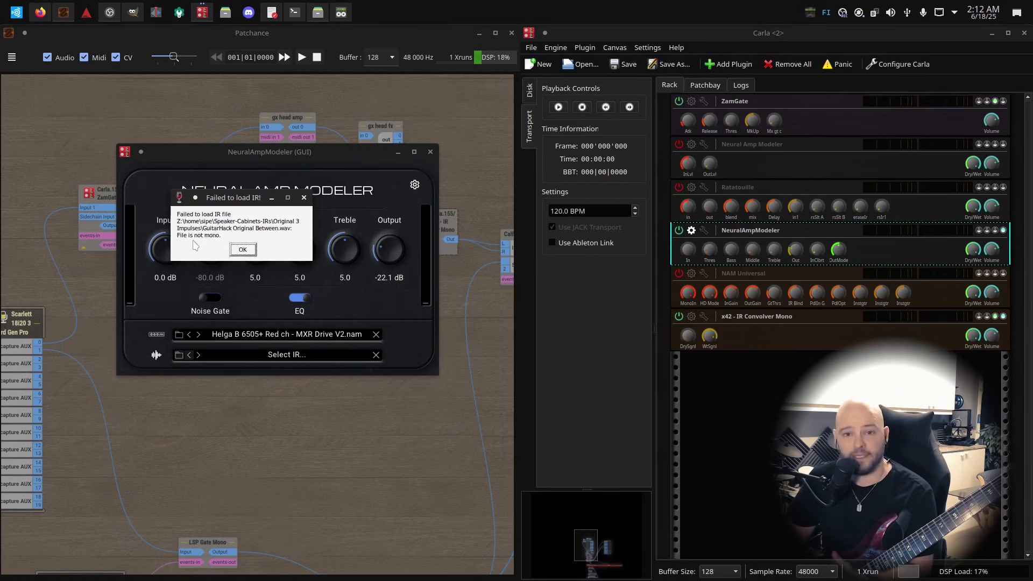
Dismiss the not-mono IR error, clear the IR slot, and close the NeuralAmpModeler window
left_click(233, 251)
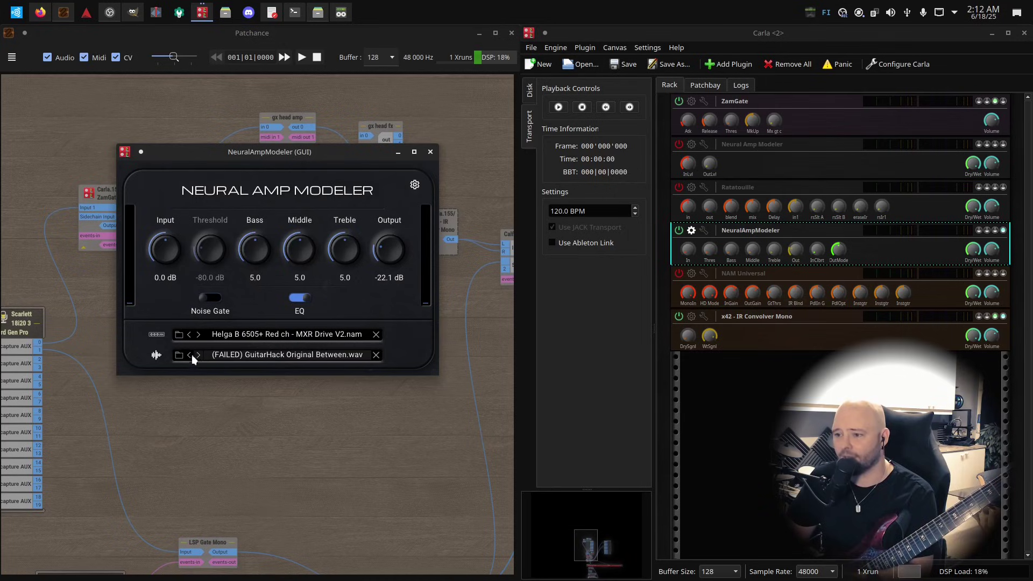
left_click(375, 355)
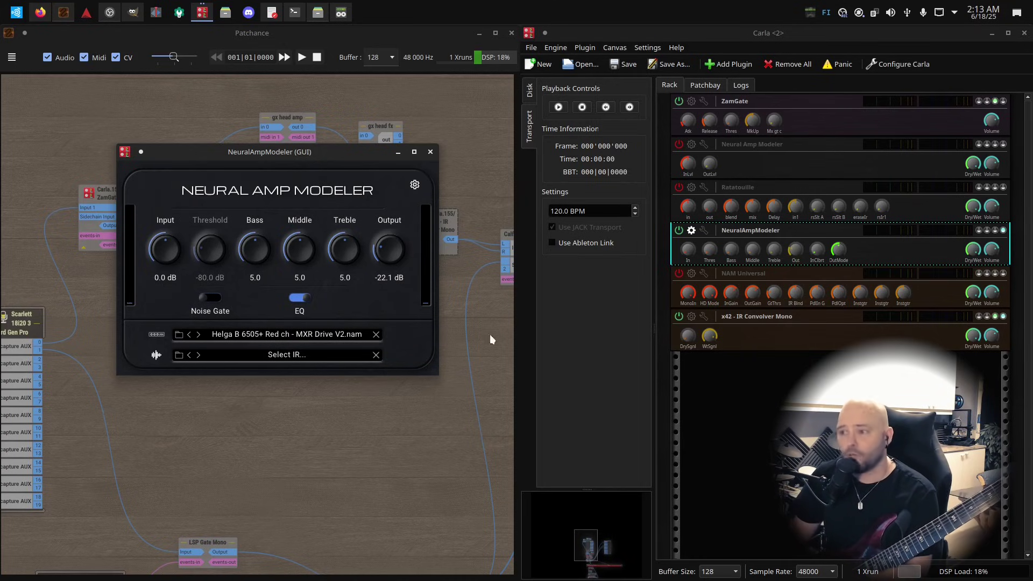
left_click(429, 152)
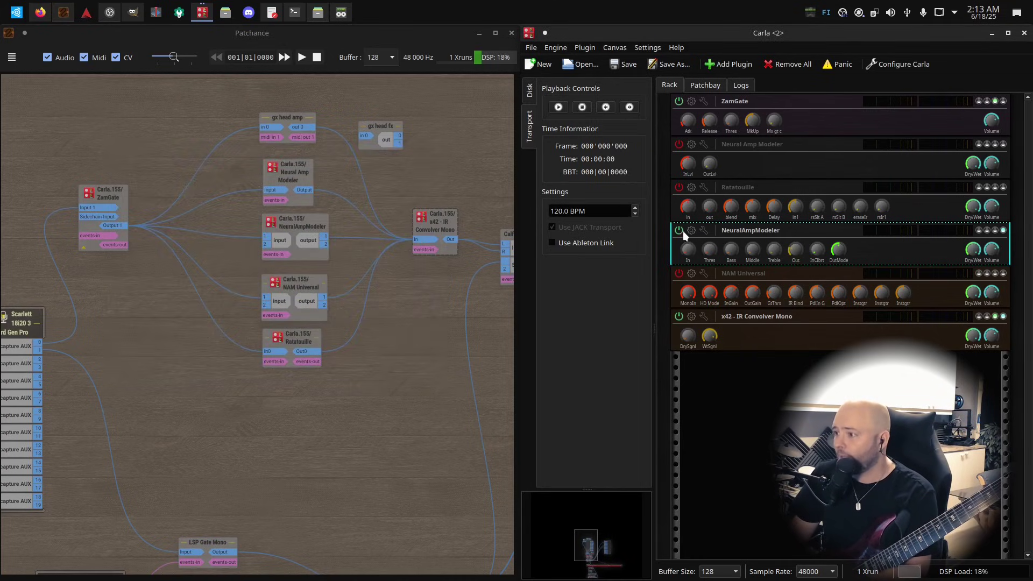
Bypass NeuralAmpModeler, power on NAM Universal, and show its window moved to the left
left_click(679, 230)
left_click(679, 274)
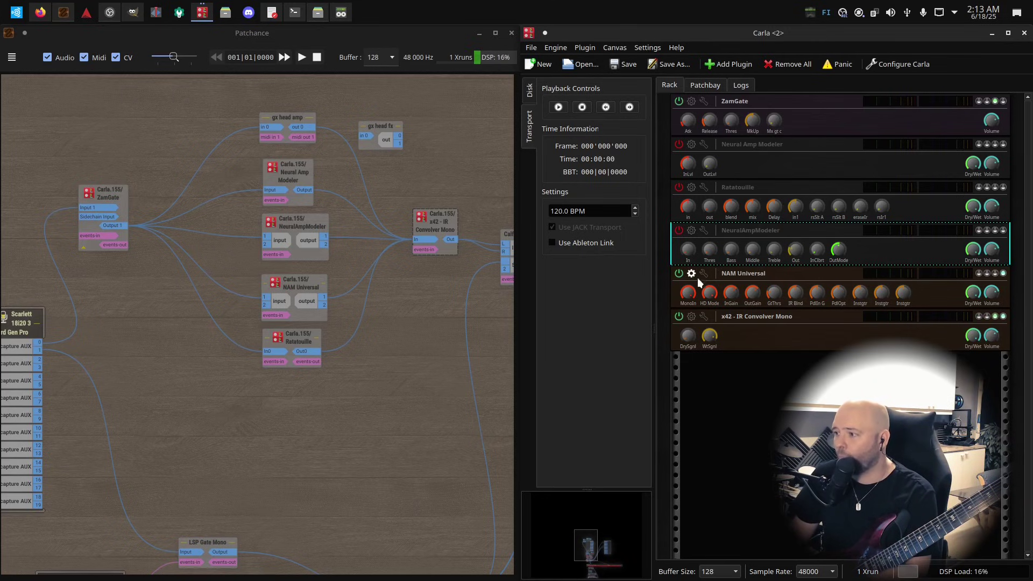
left_click(697, 276)
left_click_drag(703, 40, 189, 94)
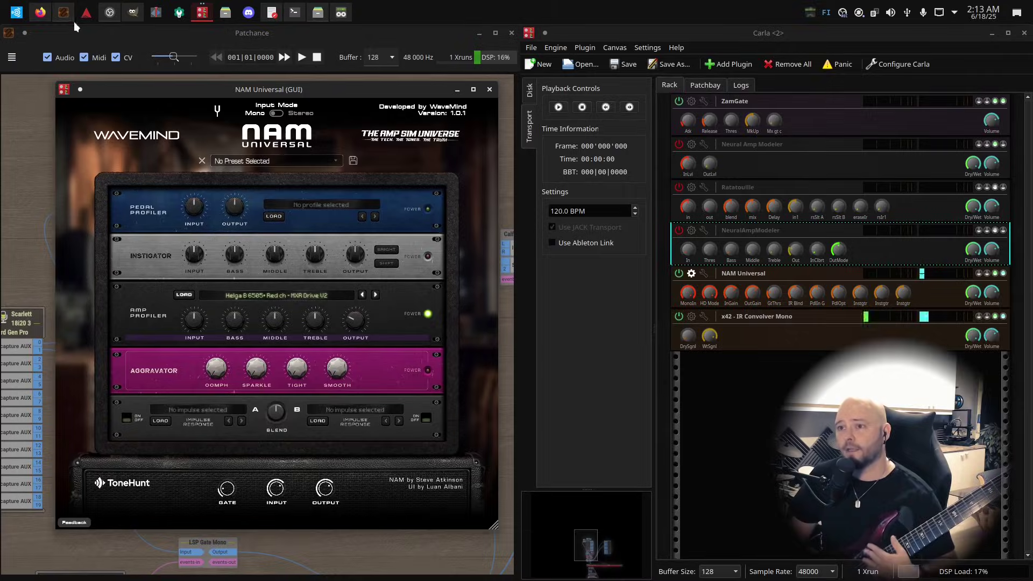
Bring Firefox forward on the WaveMind Audio page offering NAM Universal as a free download
left_click(43, 14)
left_click(569, 36)
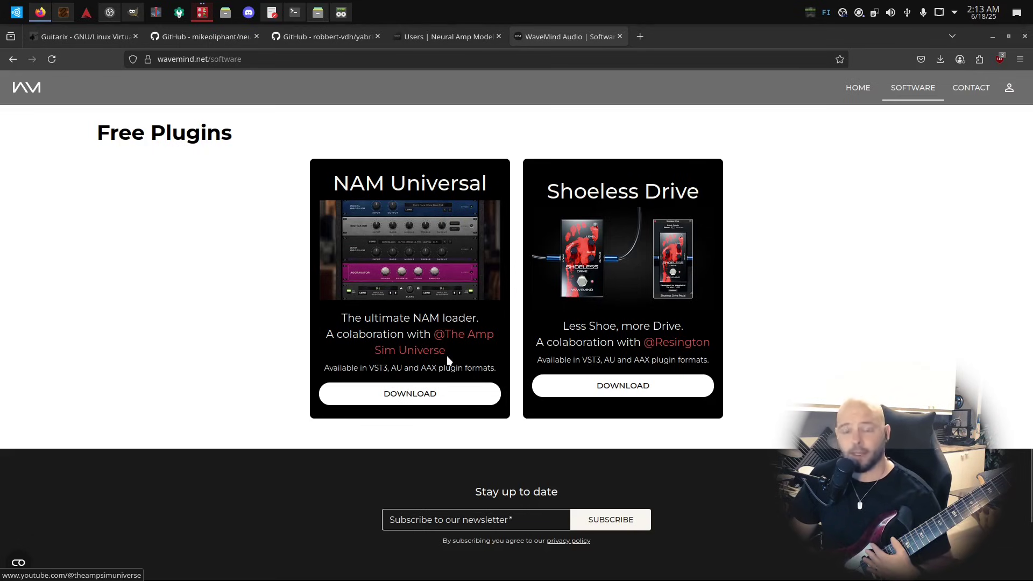
Minimize Firefox to return to Carla's NAM Universal window
left_click(991, 35)
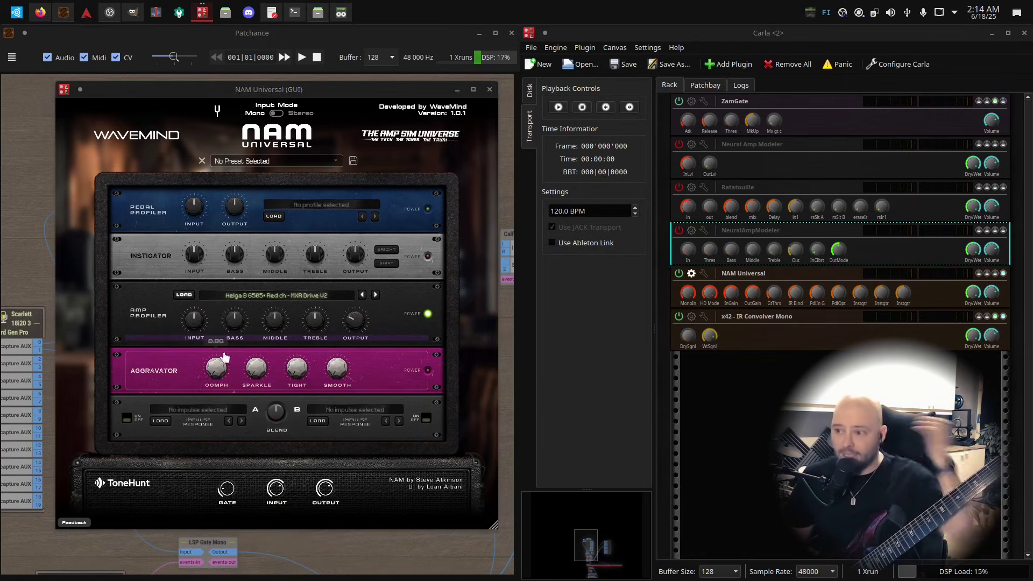
mouse_move(263, 319)
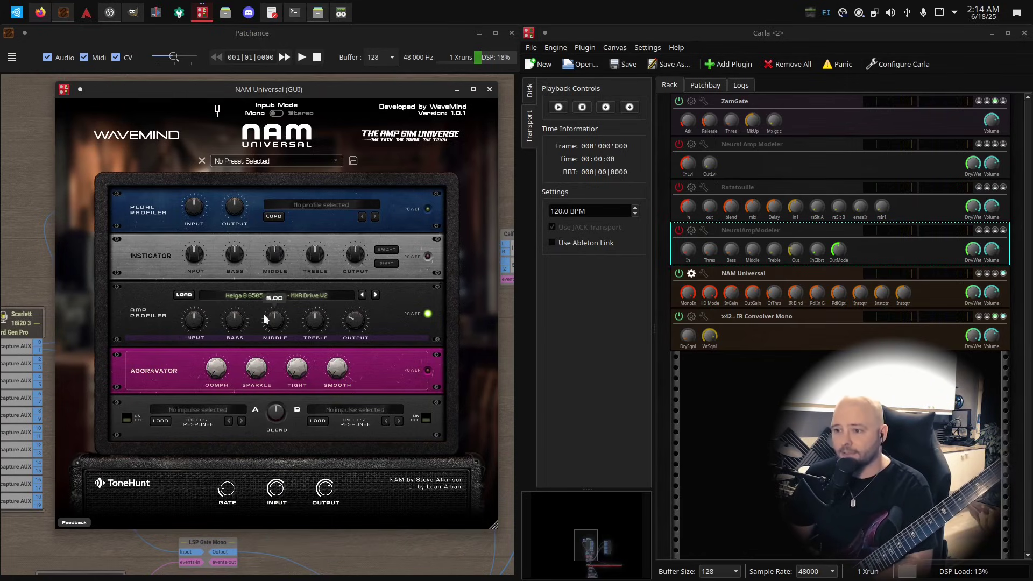
mouse_move(320, 261)
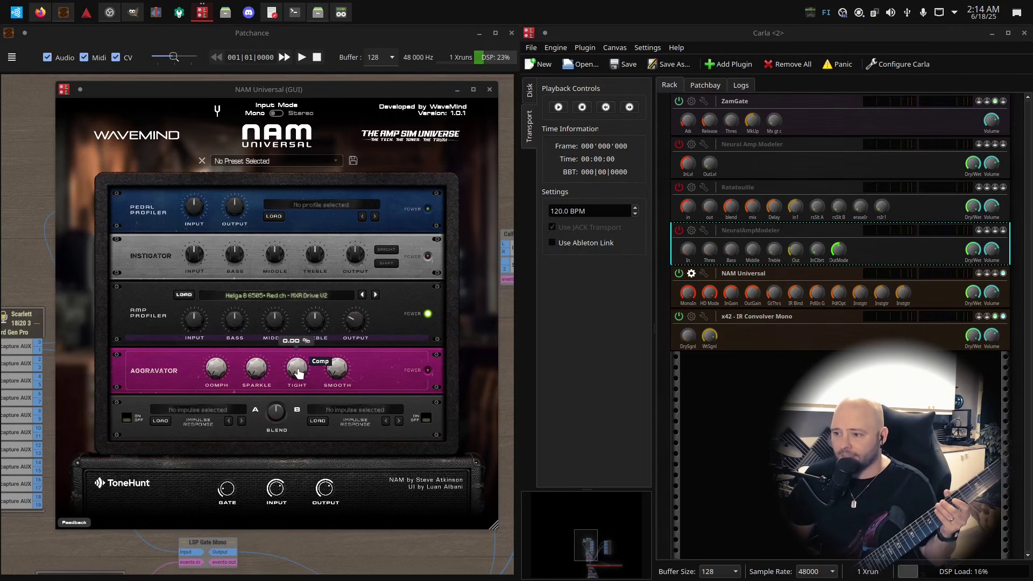
Raise NAM Universal's Aggravator Tight knob from 0.00 to 100.00 %
left_click_drag(299, 374, 301, 346)
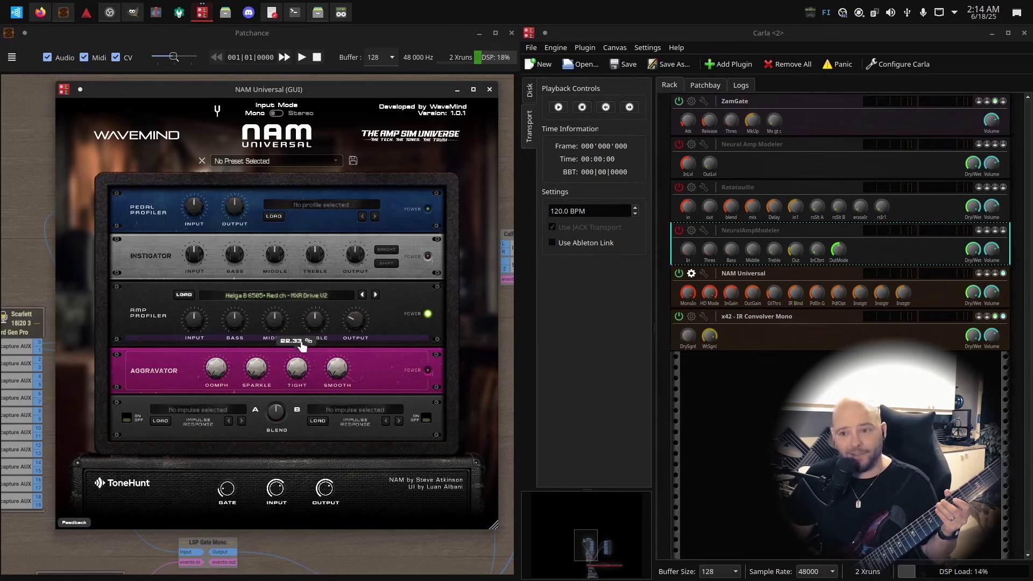
left_click_drag(301, 346, 303, 337)
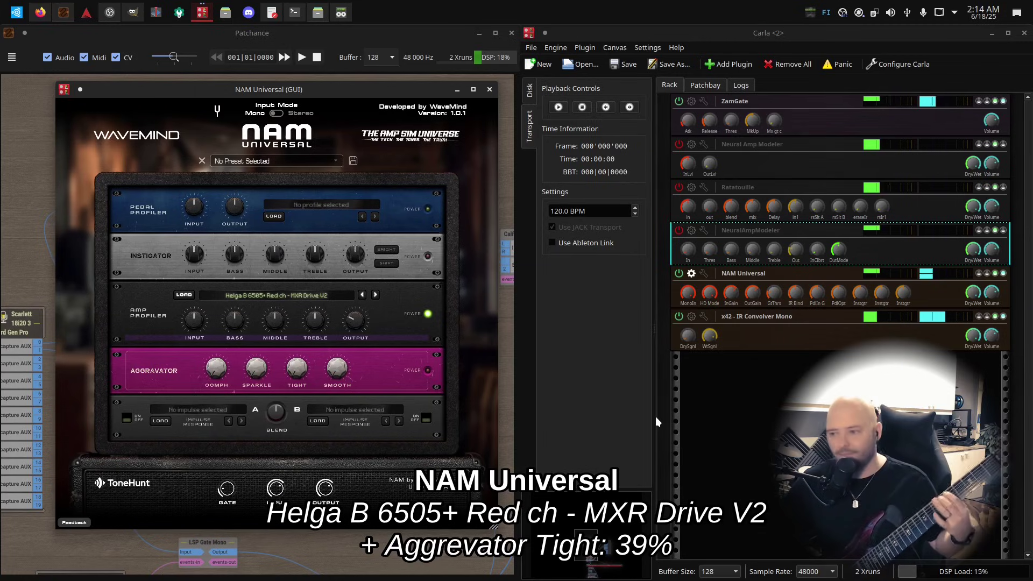
left_click_drag(296, 367, 318, 211)
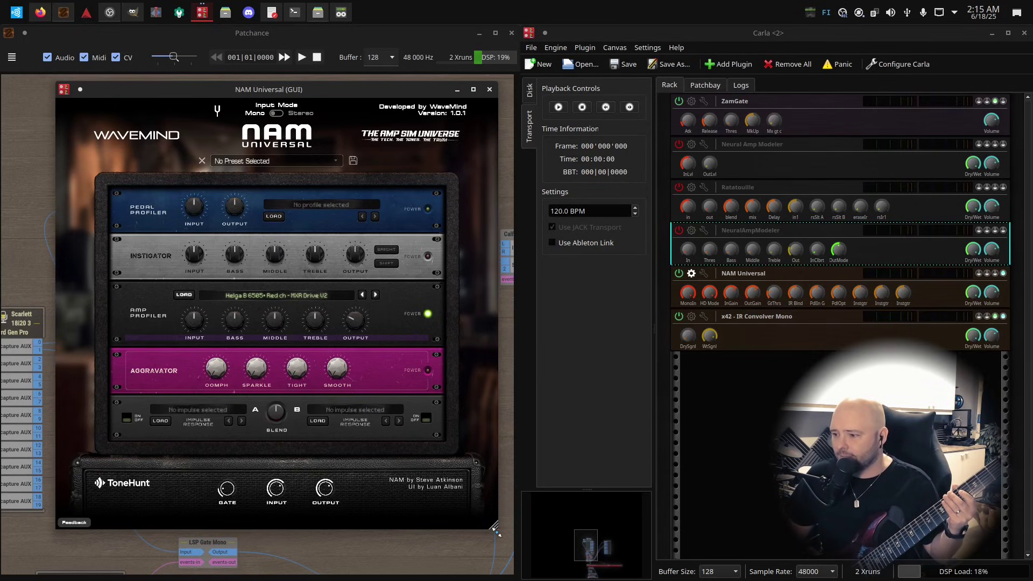
left_click_drag(496, 531, 507, 537)
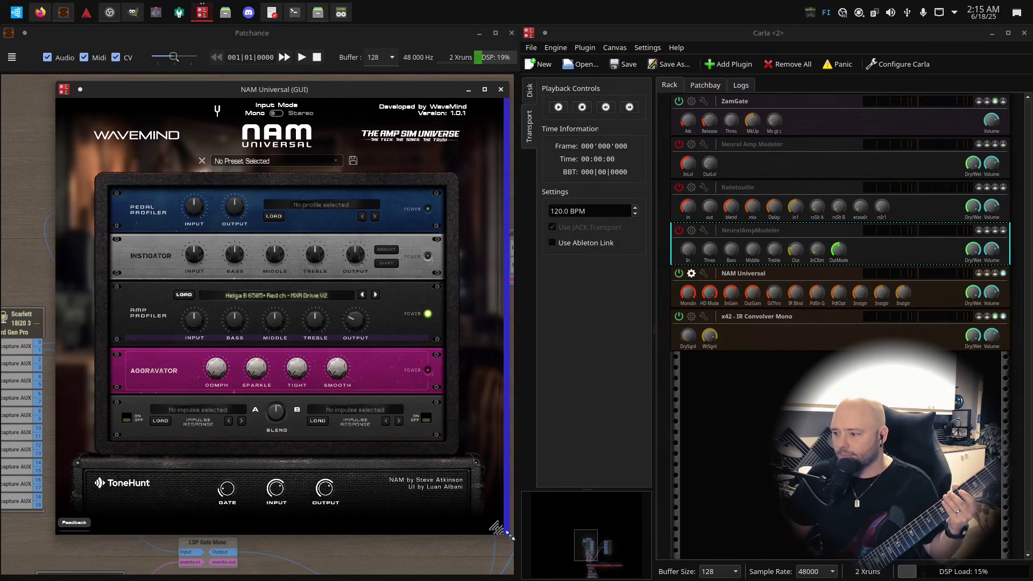
left_click_drag(511, 538, 483, 516)
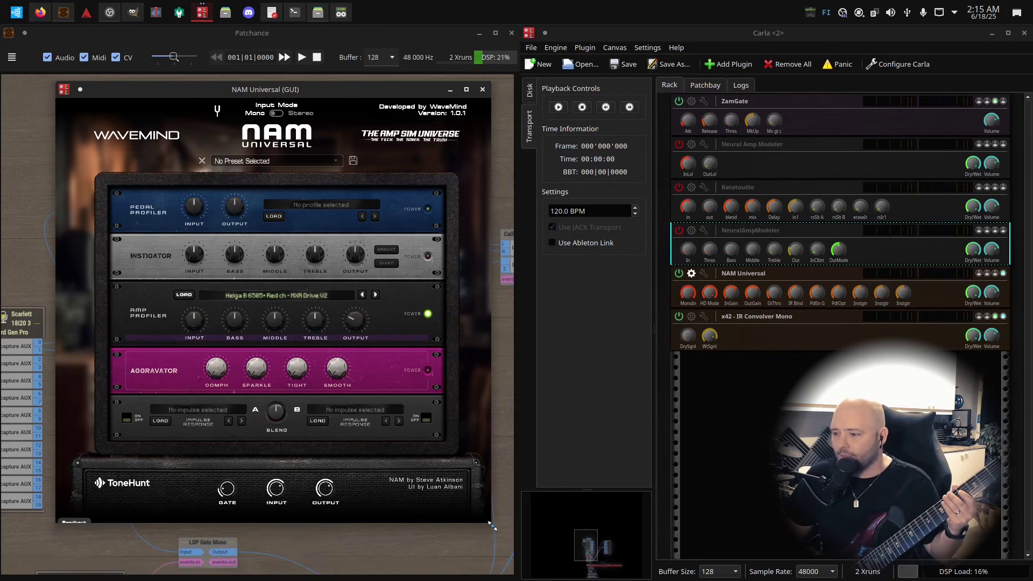
left_click(466, 89)
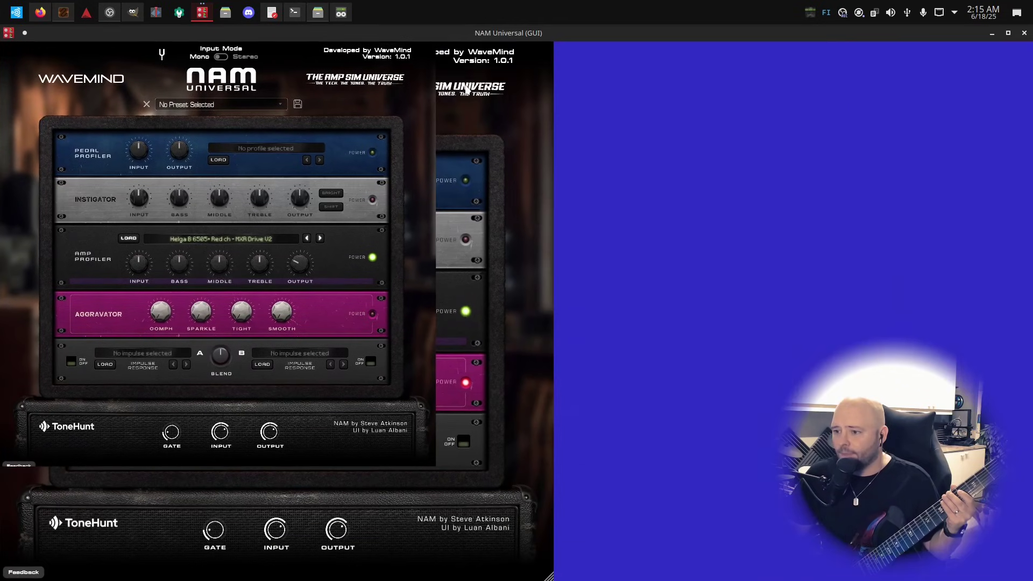
double_click(373, 33)
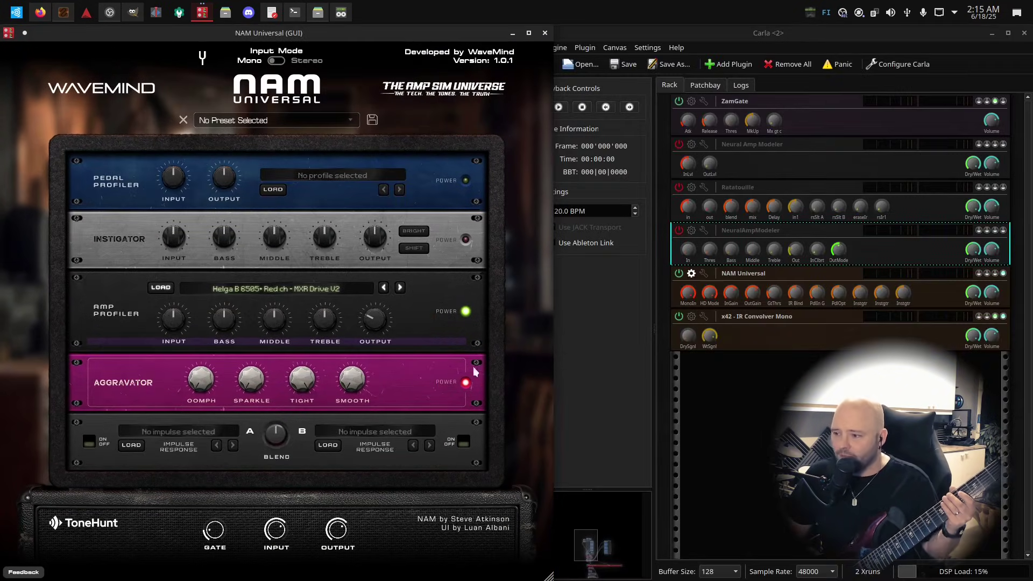
mouse_move(301, 379)
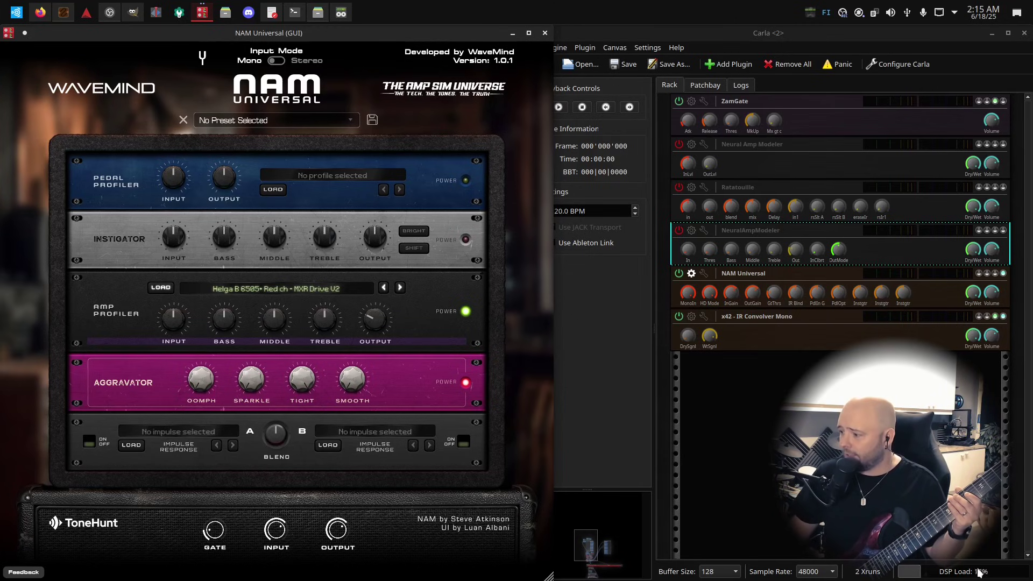
left_click_drag(359, 39, 454, 102)
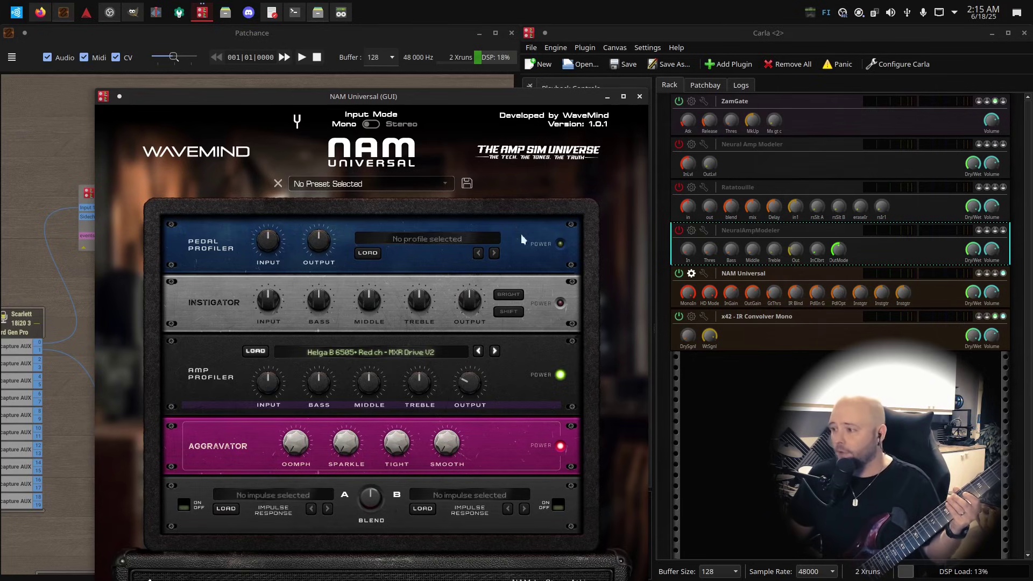
Toggle NAM Universal, Neural Amp Modeler and Ratatouille power to compare DSP load, then close NAM Universal's window
left_click(678, 274)
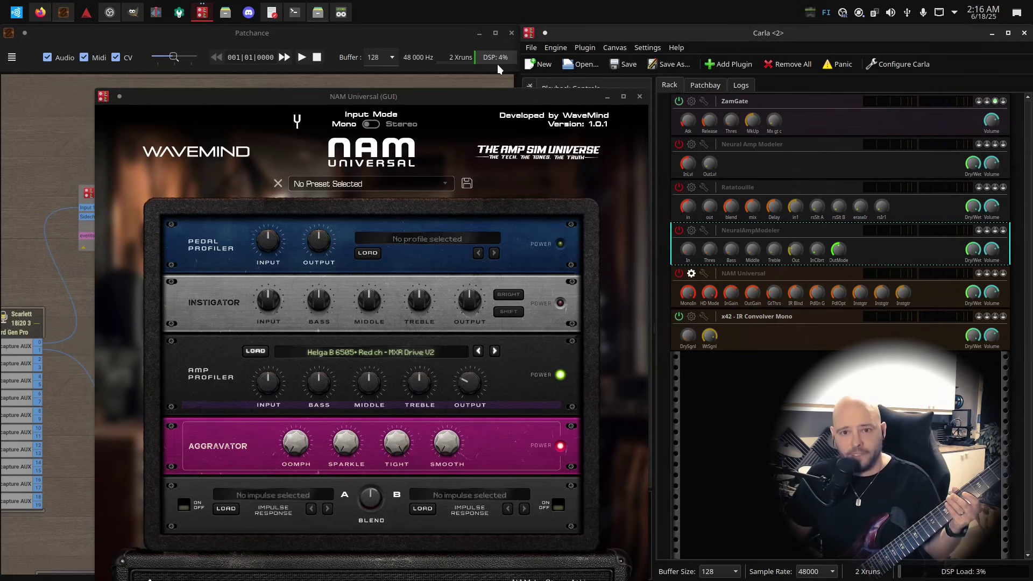
left_click(677, 273)
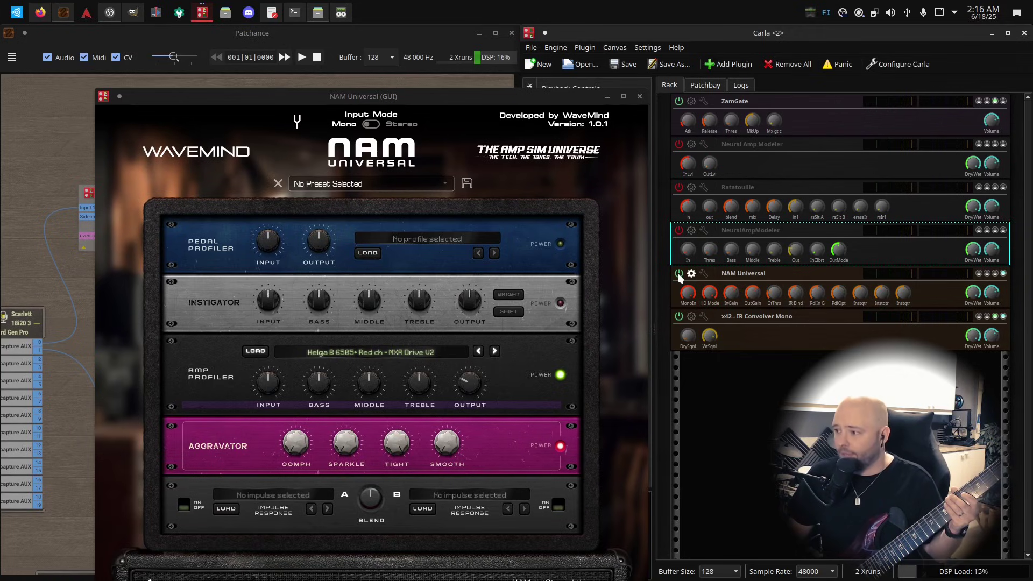
left_click(677, 274)
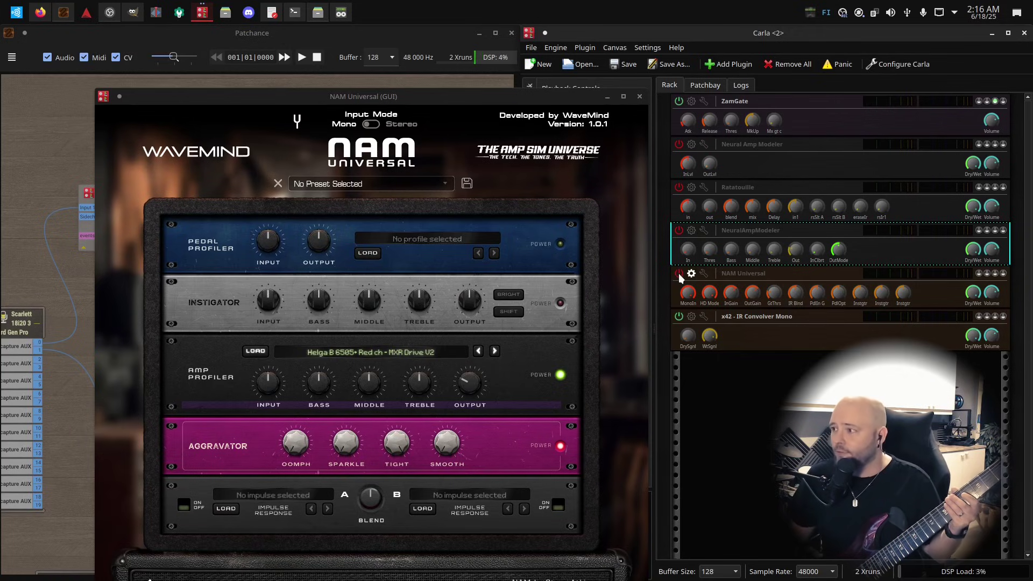
left_click(678, 145)
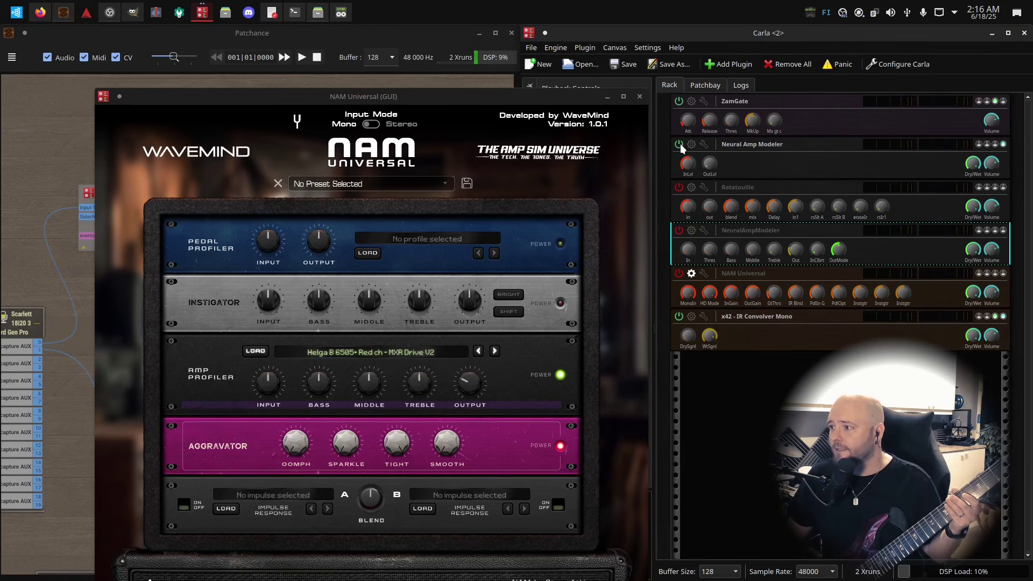
left_click(678, 144)
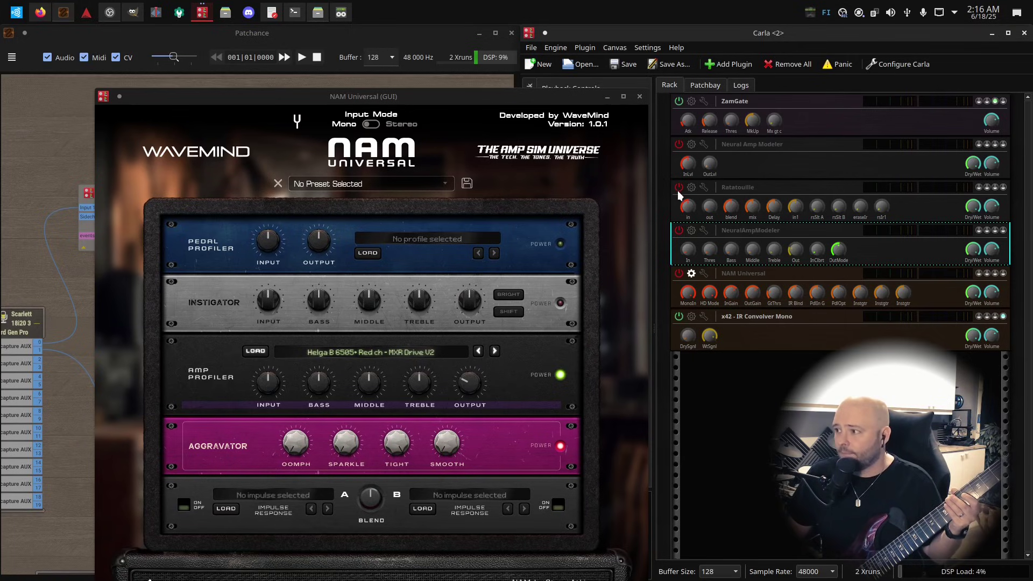
left_click(678, 187)
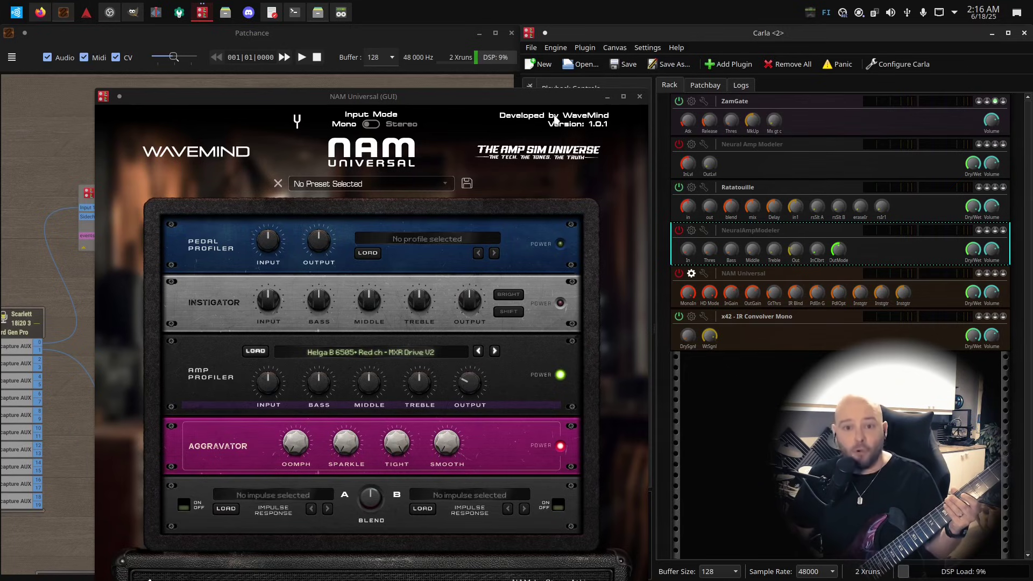
left_click(678, 188)
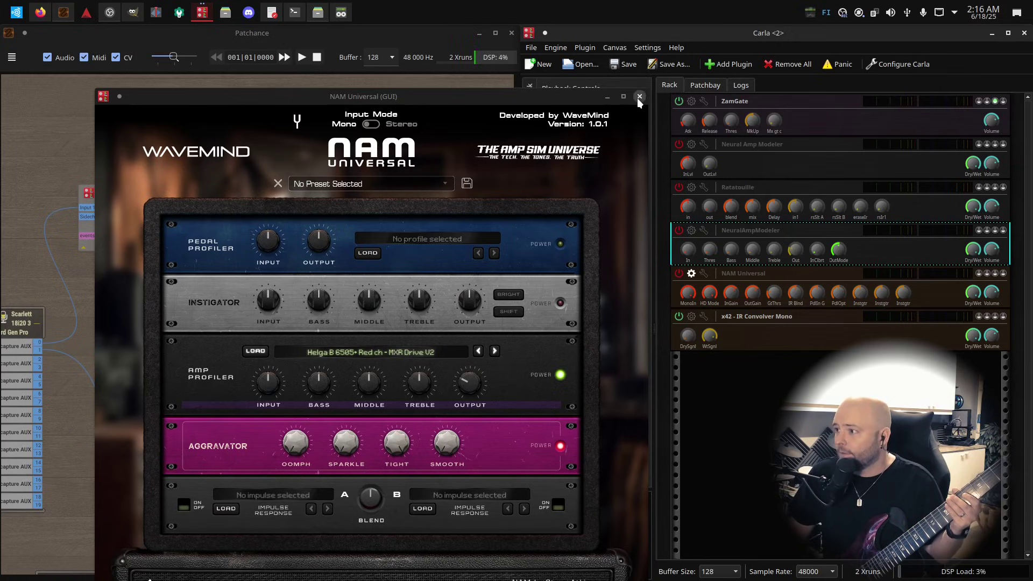
left_click(638, 96)
Preview NeuralAmpModeler's window, close it, then show Ratatouille's window over the patchbay
left_click(678, 230)
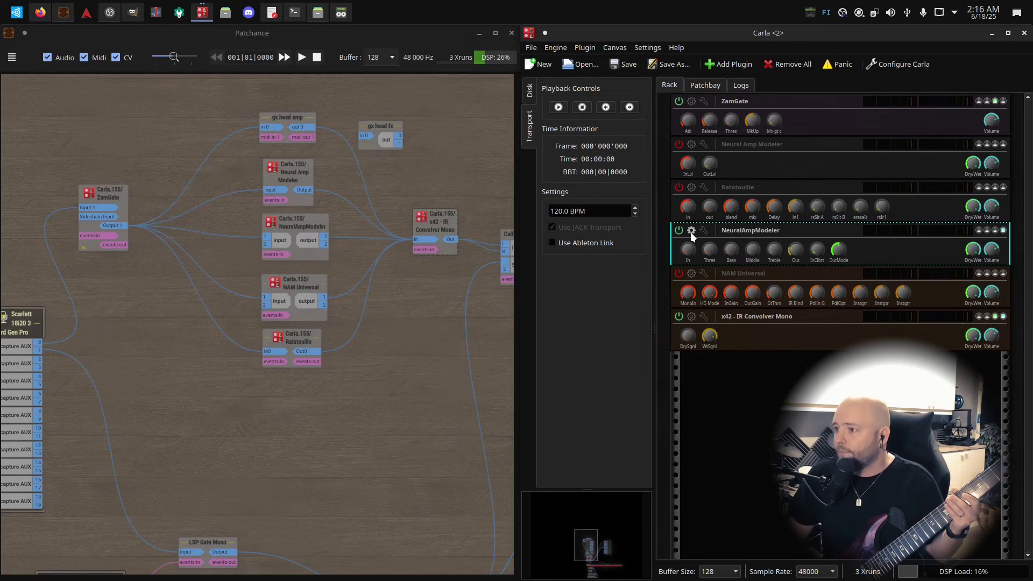
left_click(691, 230)
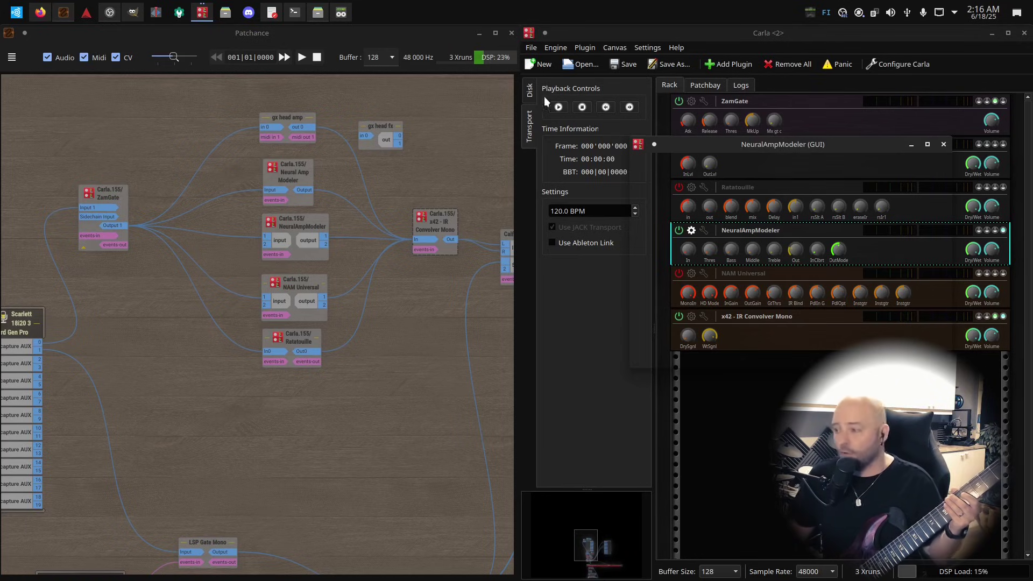
left_click_drag(775, 143, 305, 168)
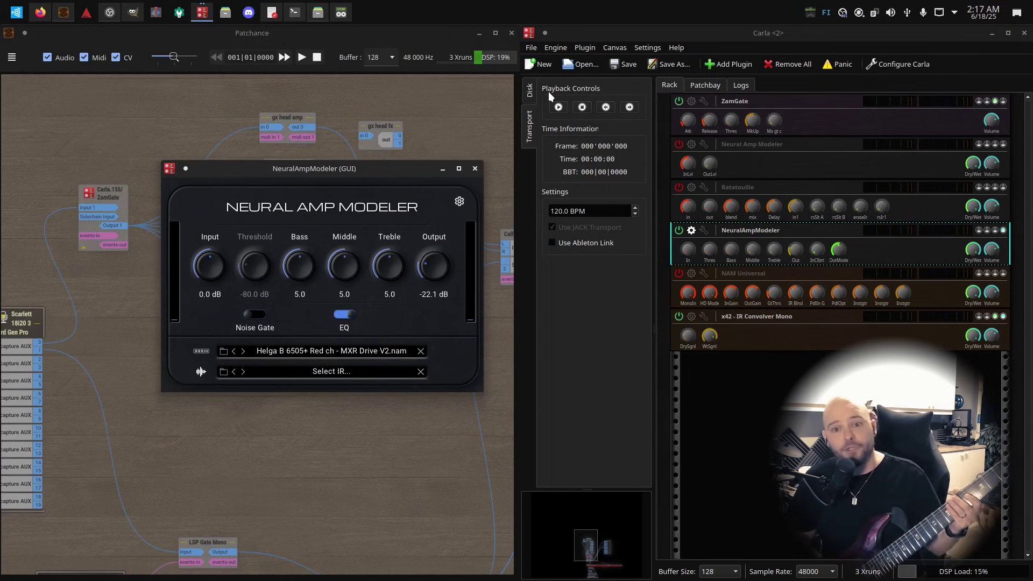
left_click(476, 168)
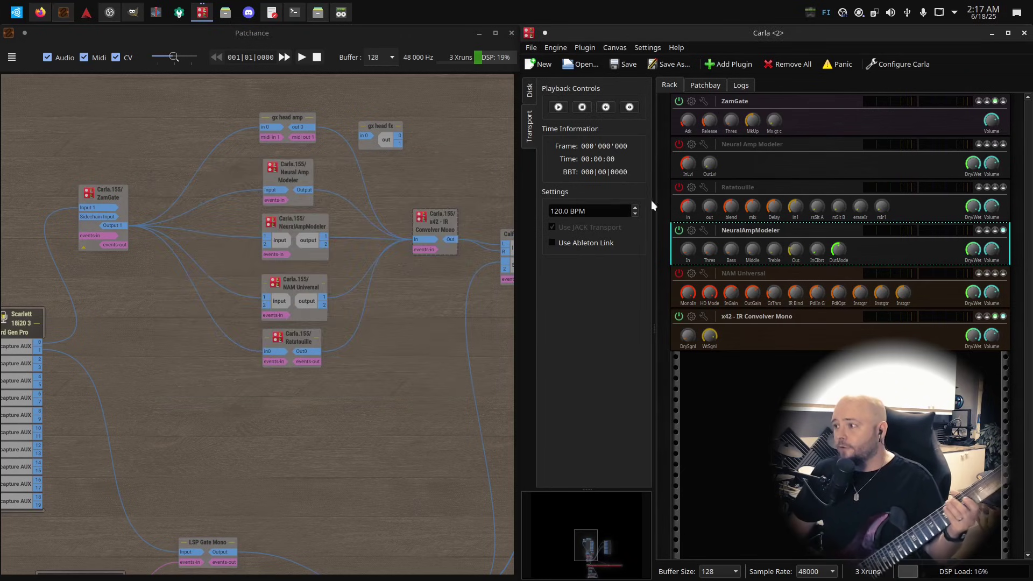
left_click(690, 187)
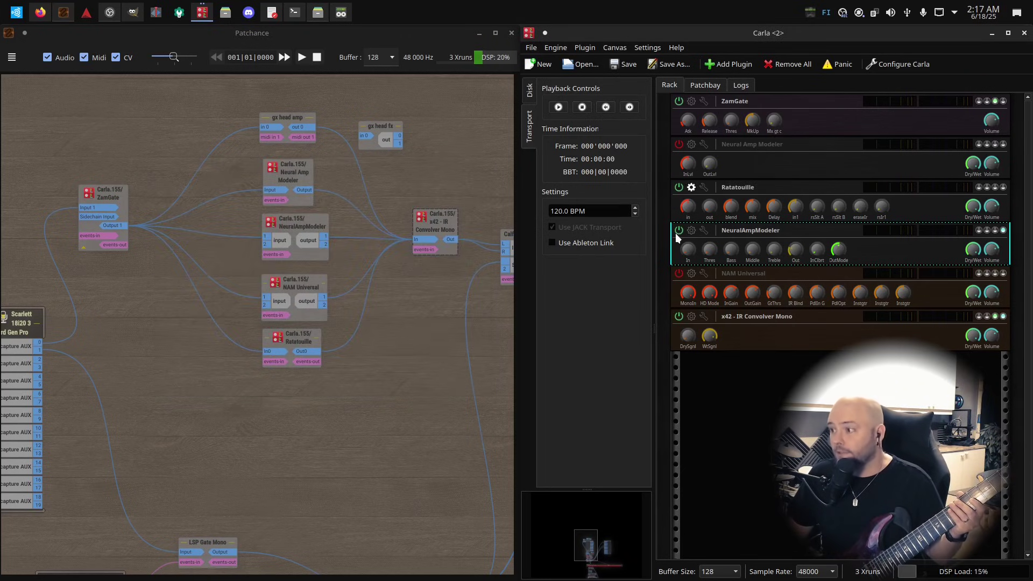
left_click_drag(706, 189, 224, 146)
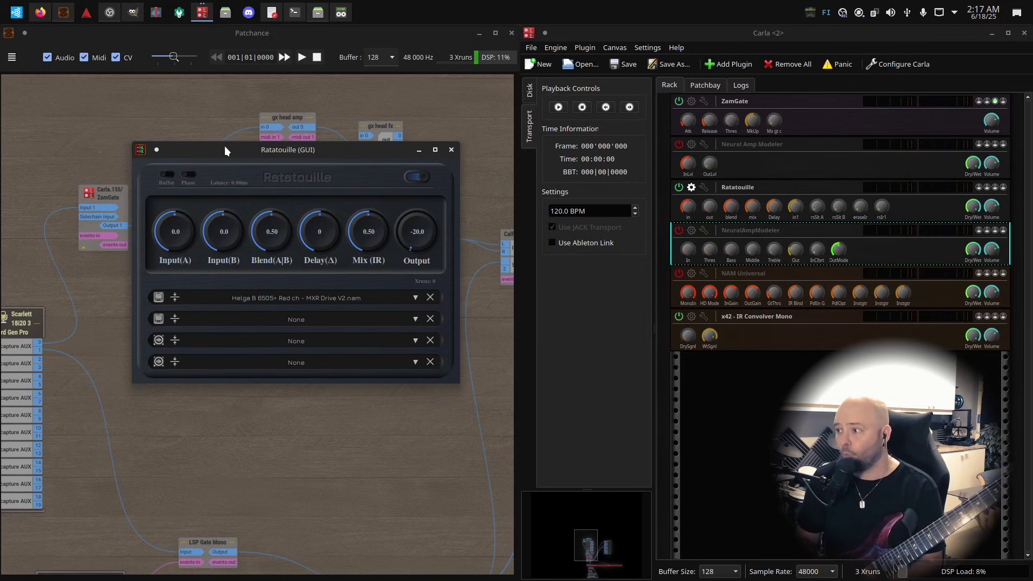
Power on Neural Amp Modeler and stack its window above Ratatouille's, both on Helga B 6505+
left_click(678, 144)
left_click(692, 144)
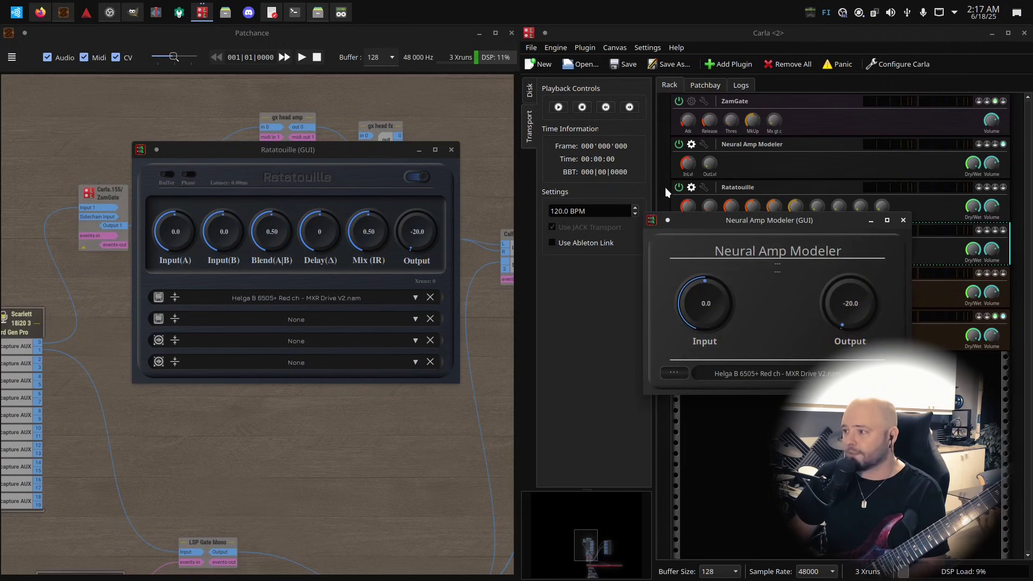
left_click_drag(462, 67, 463, 65)
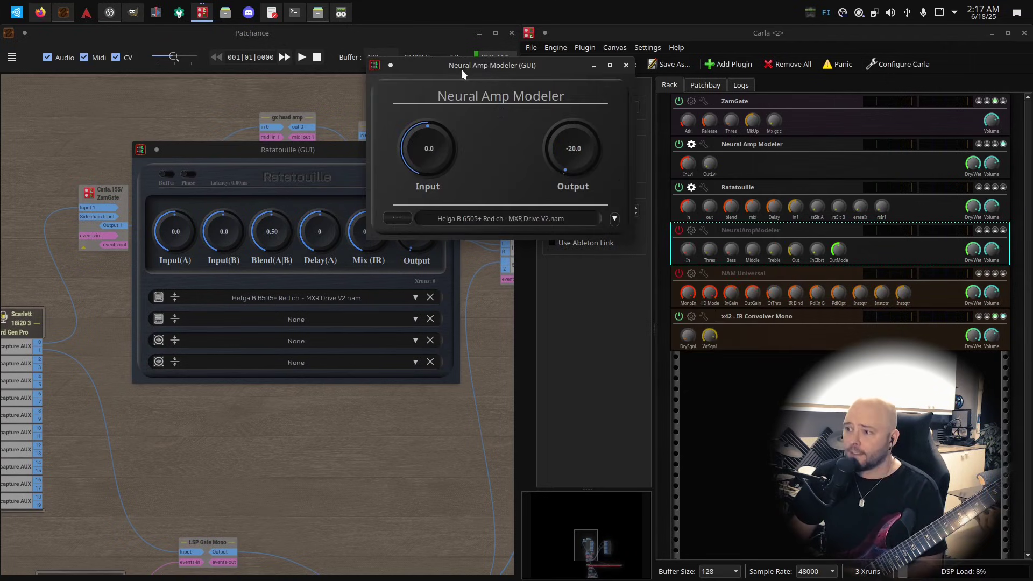
left_click_drag(324, 144, 250, 290)
left_click_drag(490, 65, 285, 89)
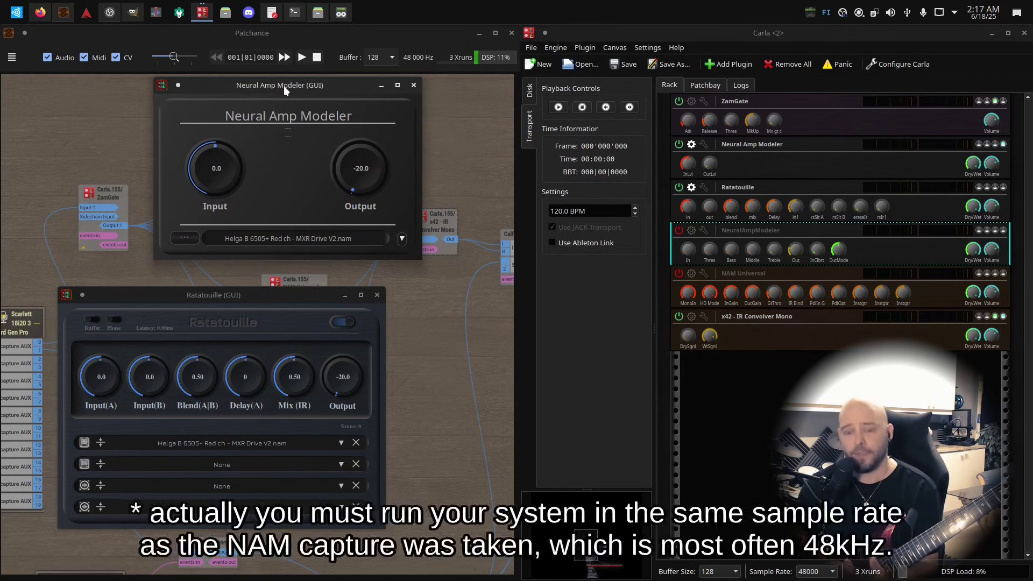
mouse_move(271, 291)
left_mouse_down()
mouse_move(272, 272)
mouse_move(271, 289)
left_mouse_up()
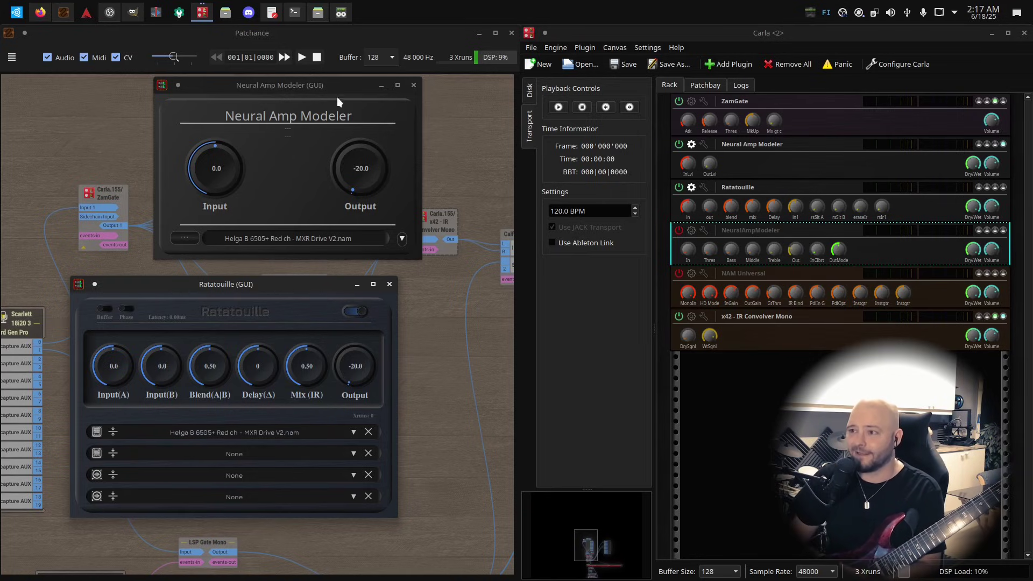
left_click_drag(330, 86, 322, 90)
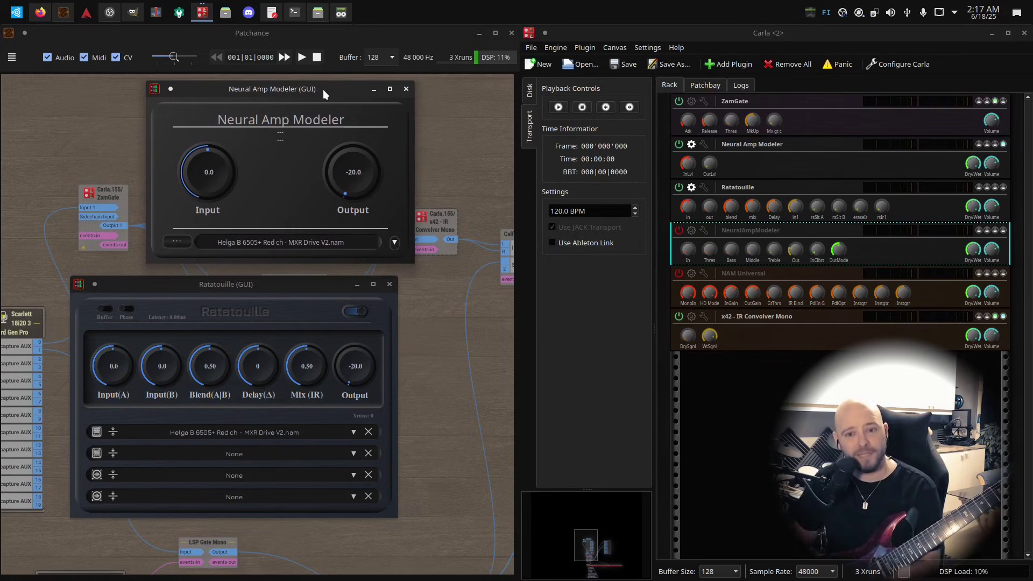